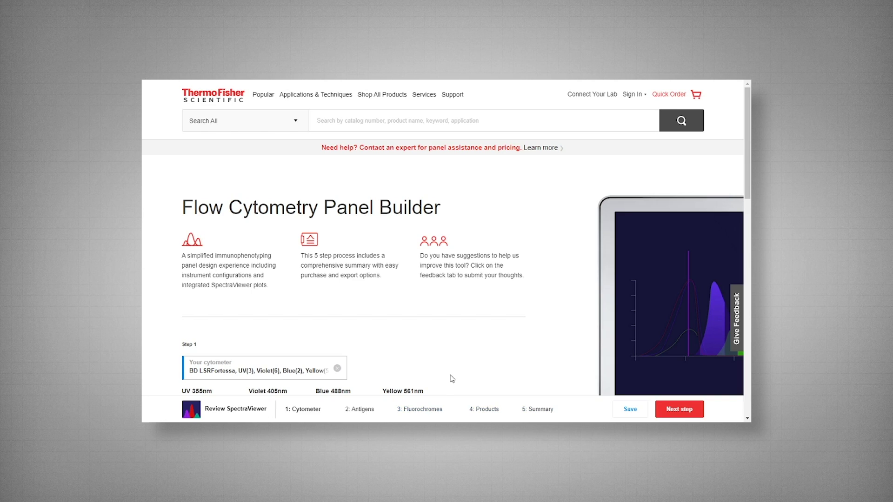
# Review the cytometer list and keep BD LSRFortessa as the instrument.
pyautogui.scroll(-5, 424, 313)
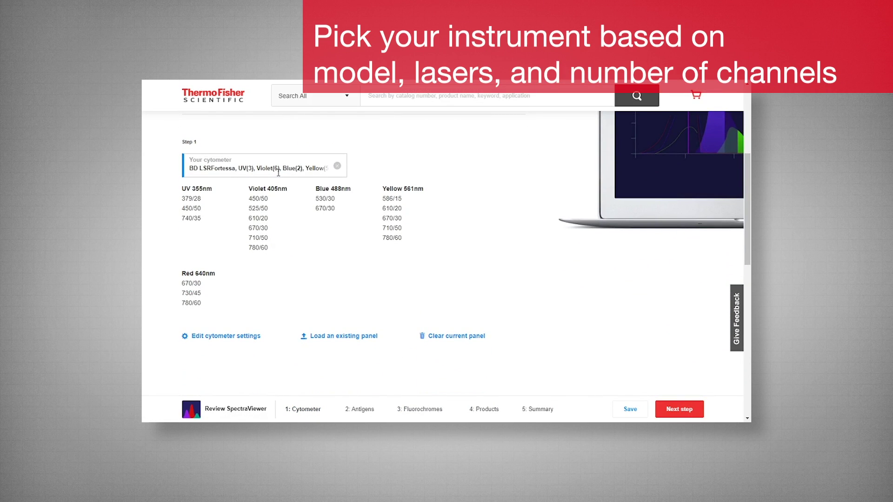
pyautogui.click(300, 166)
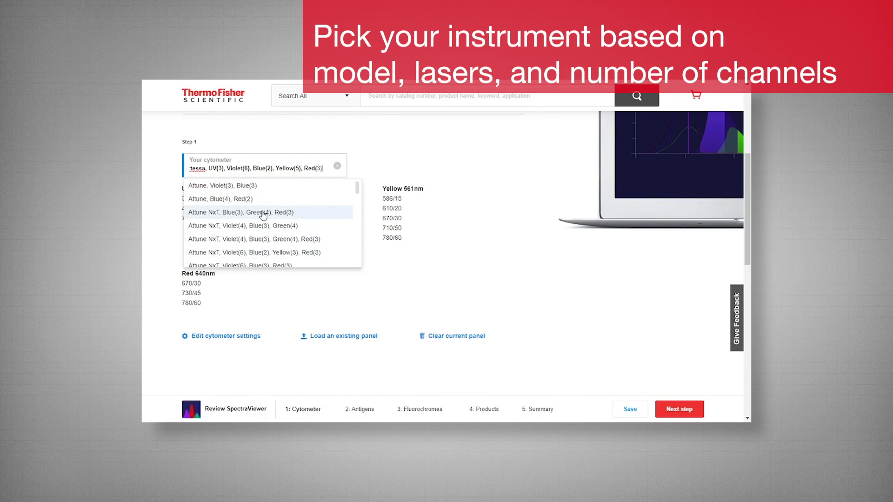
pyautogui.scroll(-4, 276, 211)
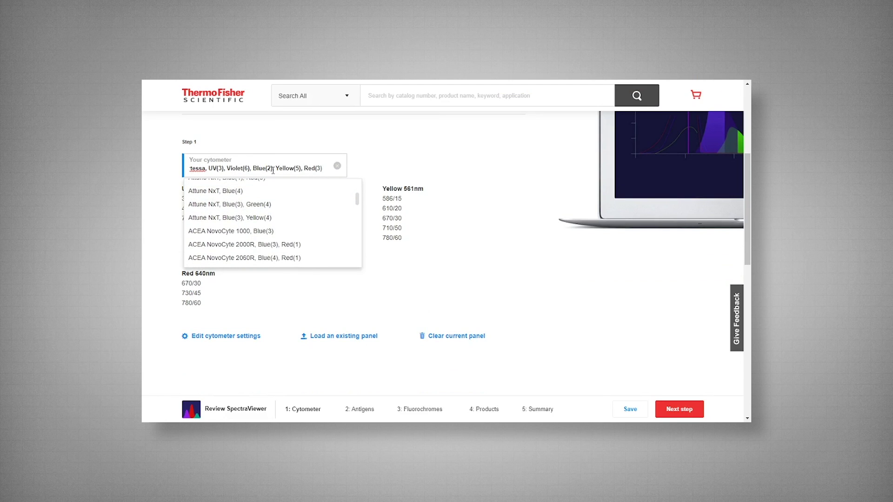
pyautogui.click(422, 158)
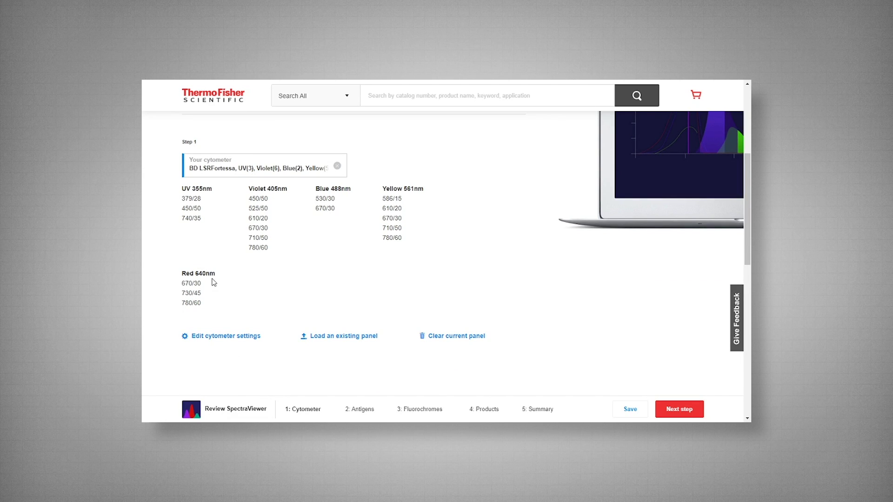
pyautogui.scroll(1, 456, 279)
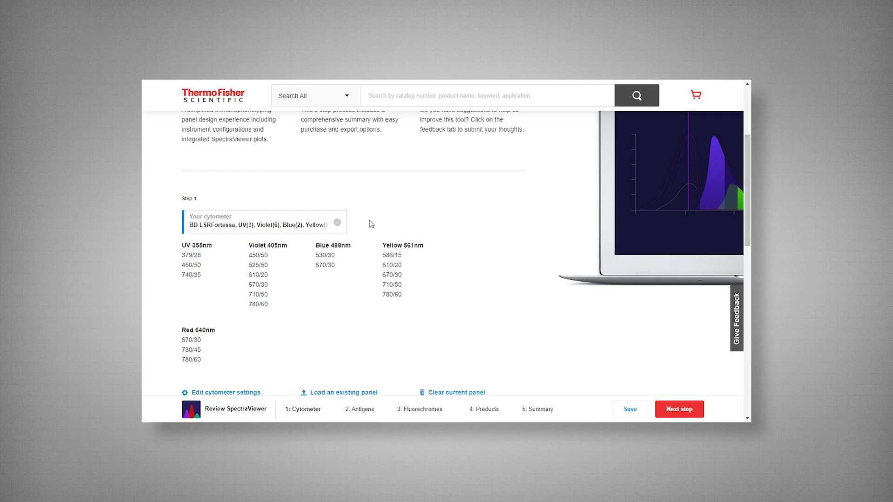
# Scroll through the Antigens step's antibody list down to the CD14 entry.
pyautogui.scroll(-2, 493, 238)
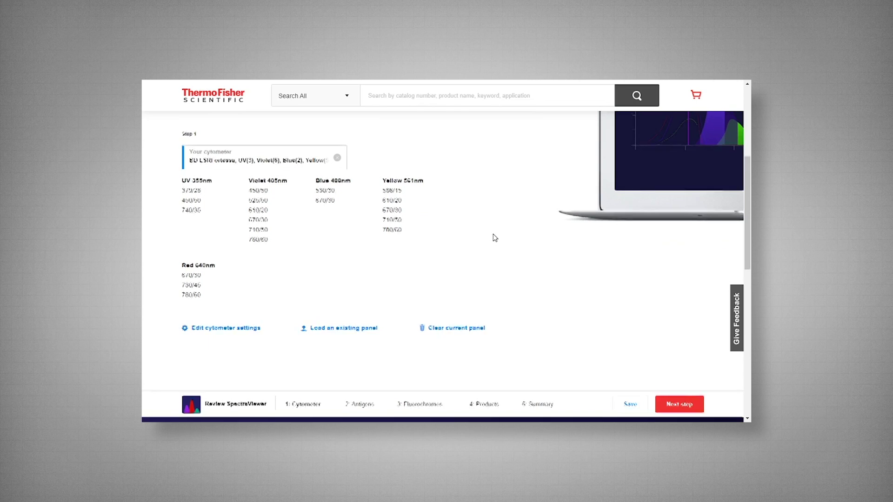
pyautogui.scroll(-1, 514, 243)
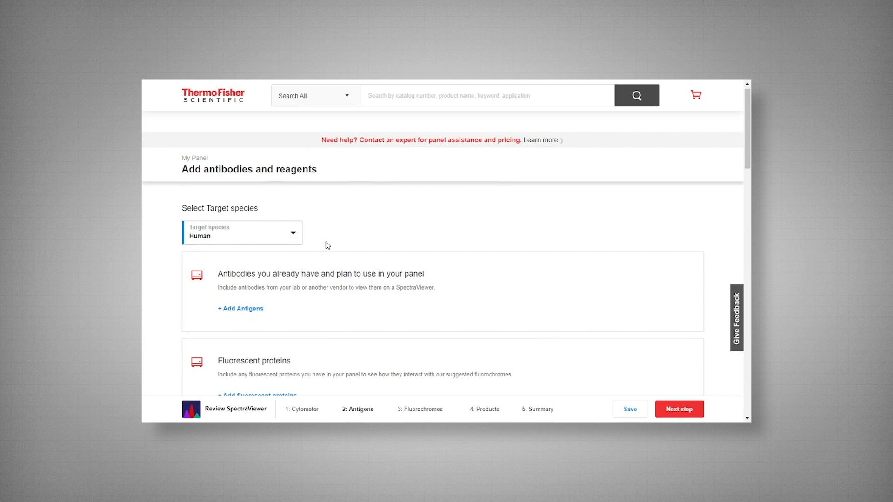
pyautogui.scroll(-2, 417, 248)
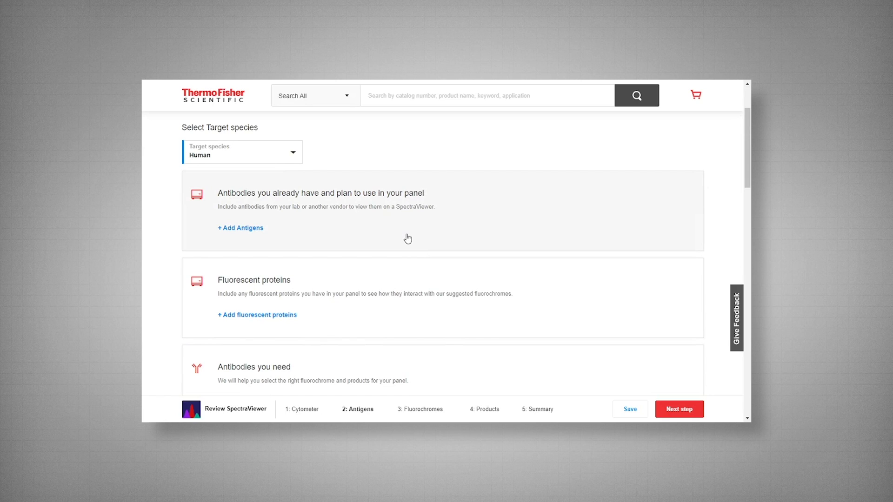
pyautogui.scroll(-2, 407, 239)
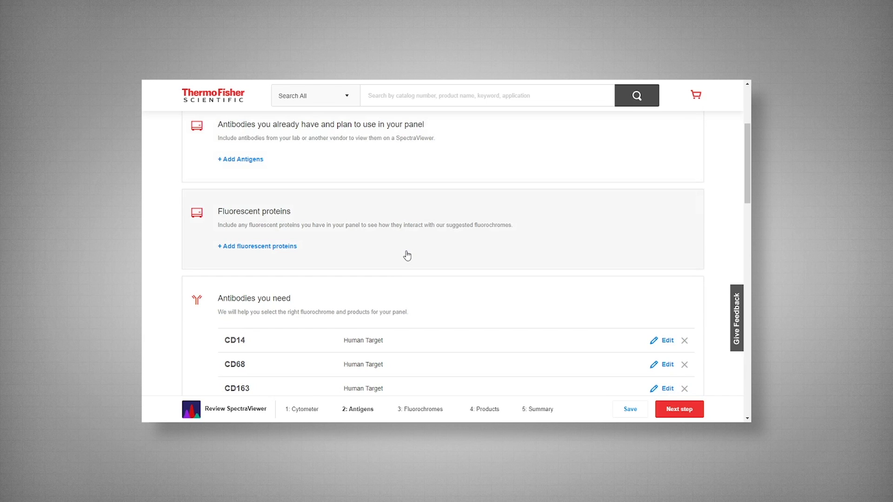
pyautogui.scroll(-3, 470, 222)
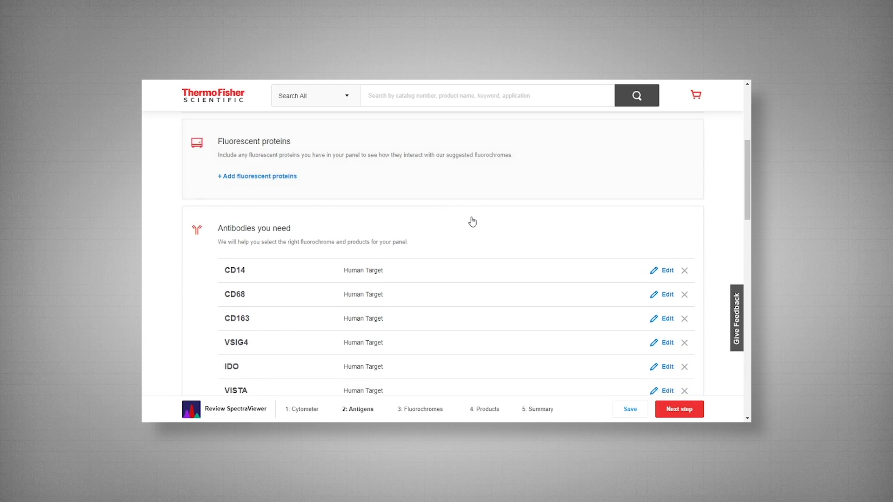
pyautogui.scroll(-2, 190, 246)
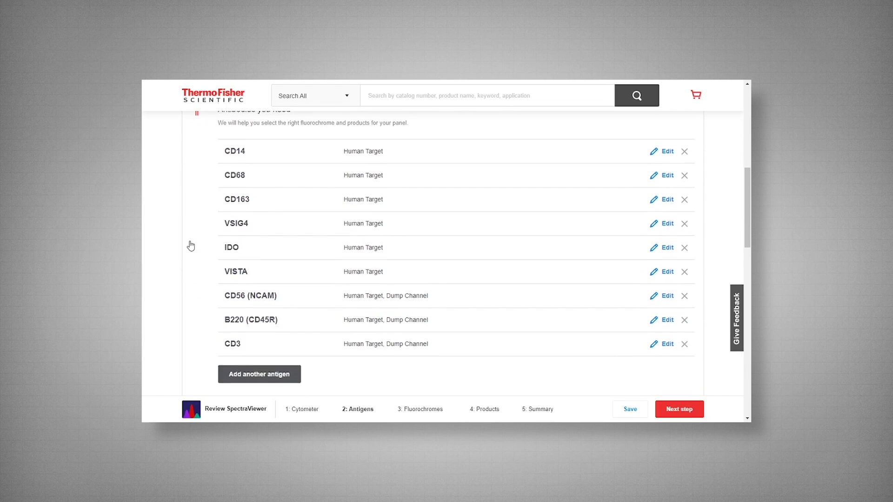
pyautogui.scroll(1, 190, 246)
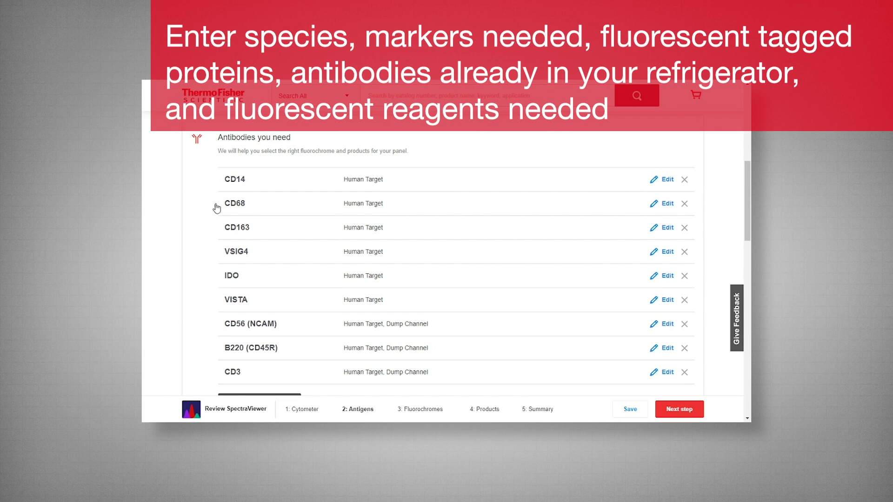
# Edit CD14 and confirm it as a human target with High abundance.
pyautogui.click(657, 183)
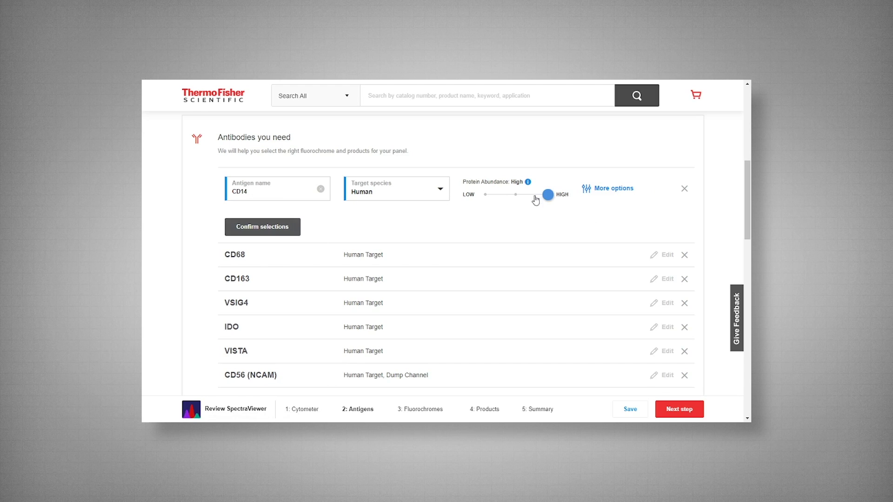
pyautogui.click(238, 227)
pyautogui.scroll(-1, 210, 213)
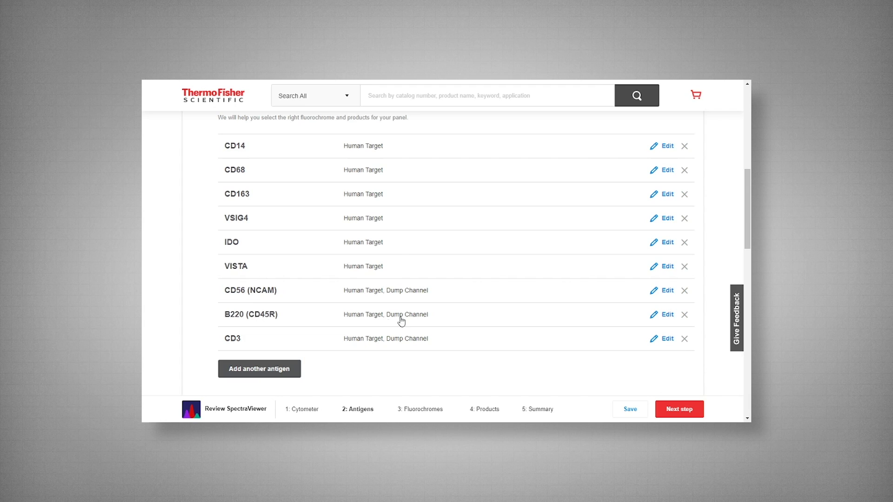
# Edit CD56 (NCAM), toggle its dump-channel inclusion off and back on, and confirm.
pyautogui.click(665, 290)
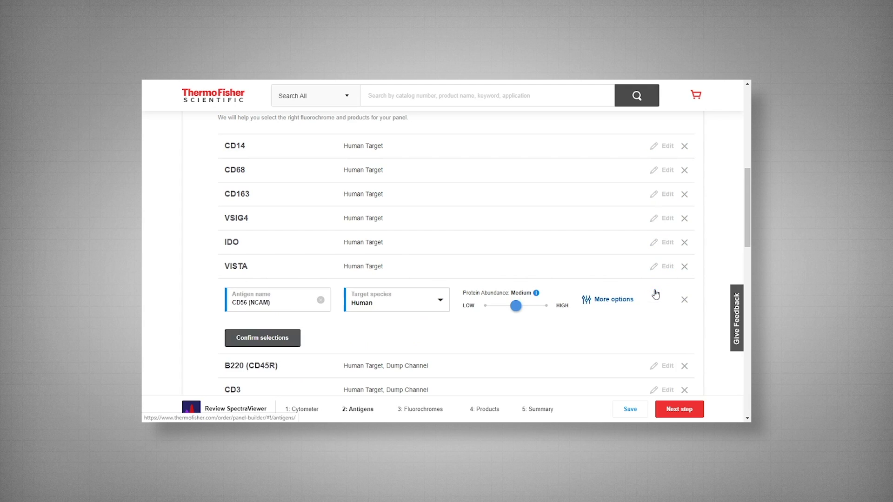
pyautogui.click(613, 299)
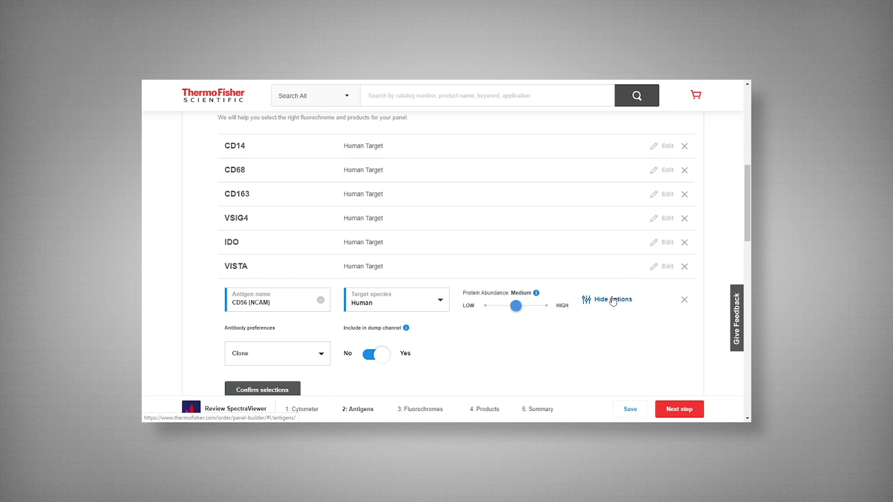
pyautogui.click(369, 357)
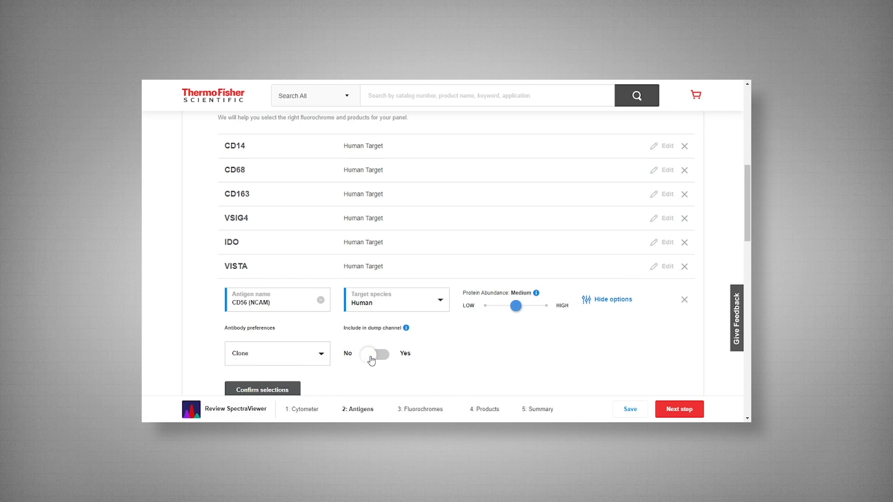
pyautogui.click(371, 358)
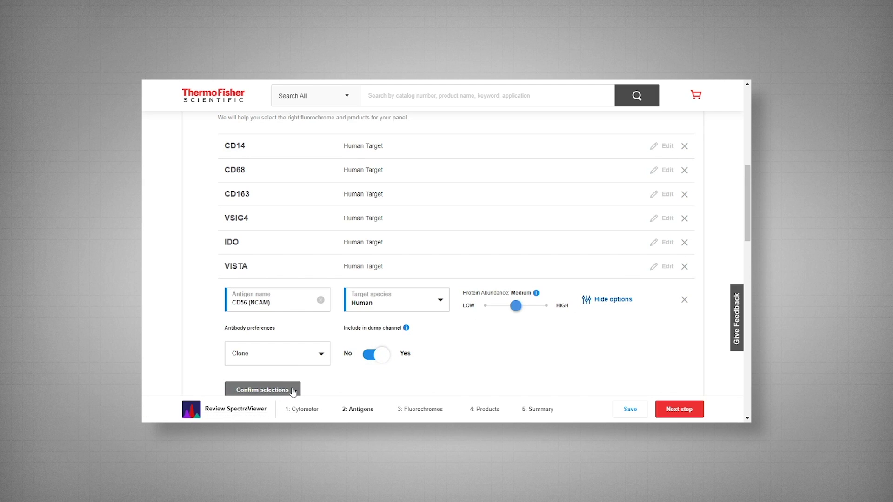
pyautogui.scroll(-2, 460, 345)
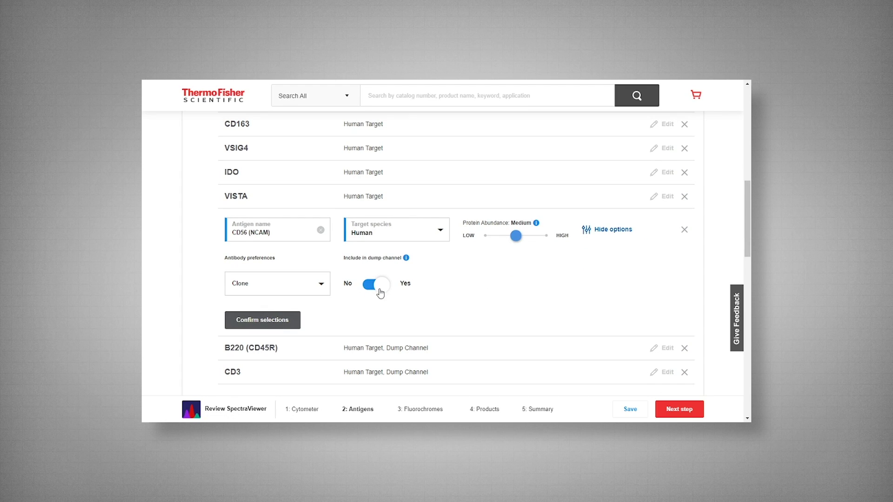
pyautogui.click(272, 325)
# Scroll down past Non-antibody reagents and the Fixable viability reagent.
pyautogui.scroll(-2, 481, 276)
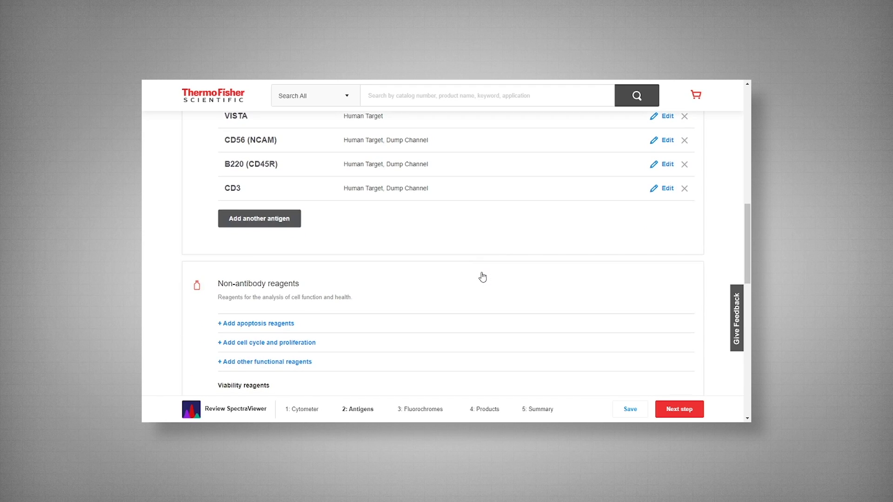
pyautogui.scroll(-3, 488, 215)
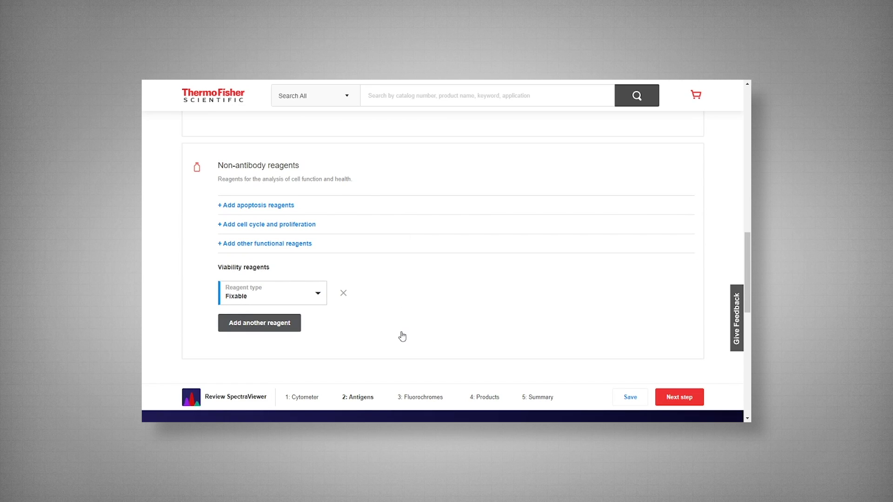
pyautogui.scroll(-1, 514, 319)
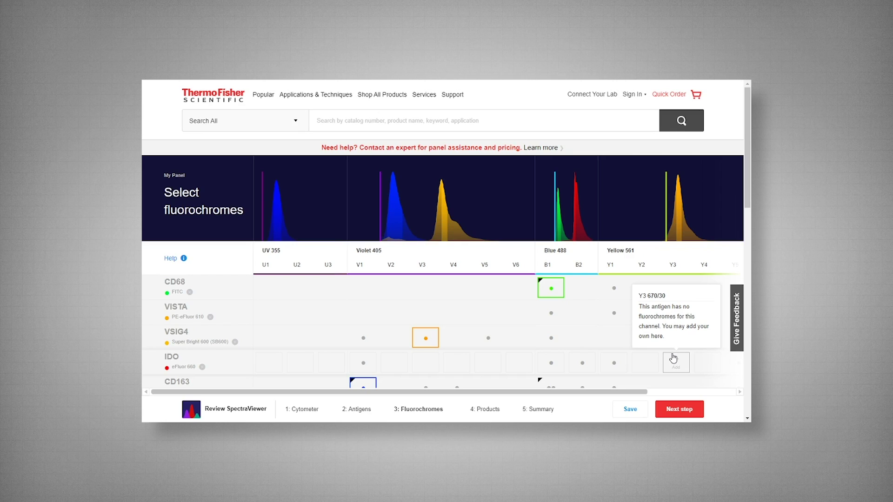
# Assign PE-eFluor 610 to VISTA in Y2 and FITC to CD68 in B1.
pyautogui.click(645, 313)
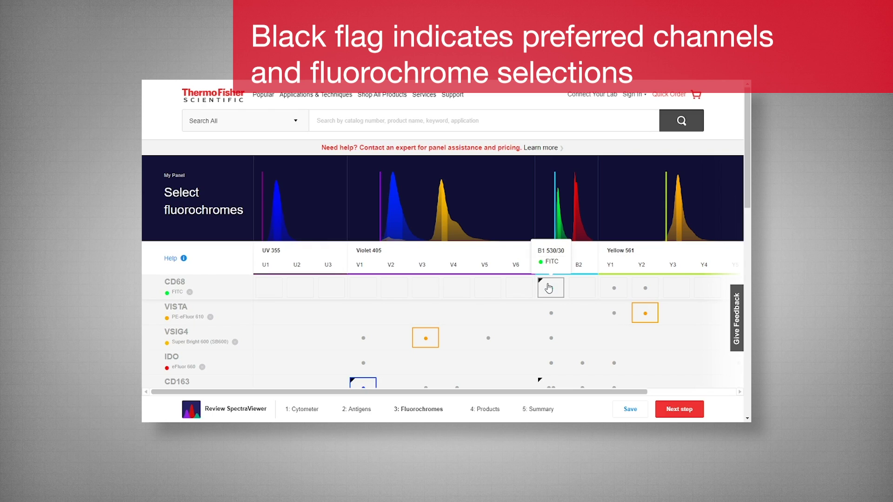
pyautogui.click(550, 288)
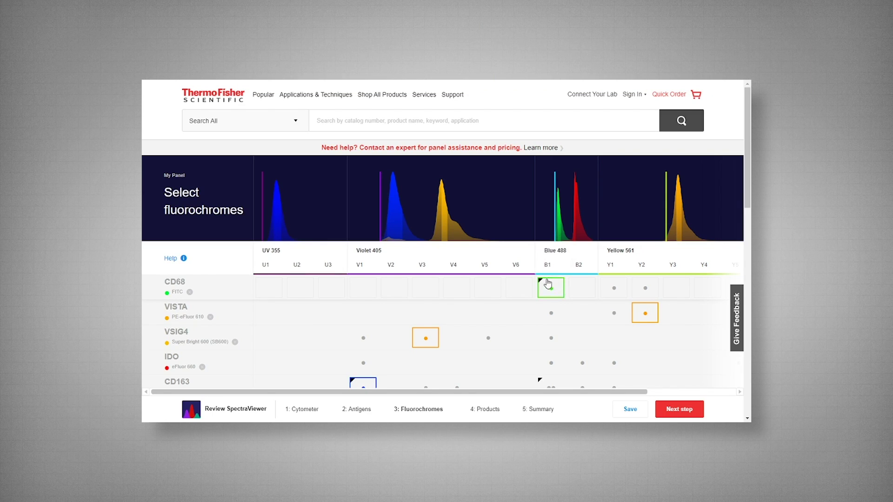
pyautogui.scroll(-1, 558, 294)
pyautogui.scroll(-3, 558, 294)
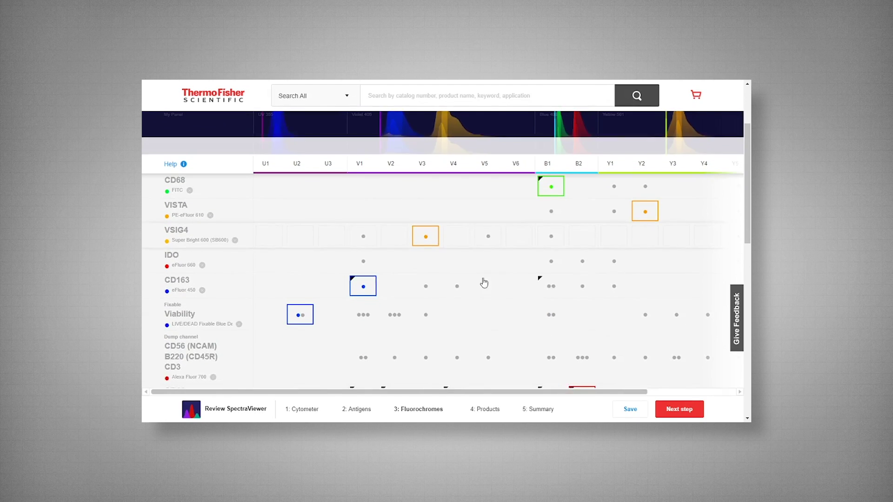
pyautogui.scroll(-1, 521, 298)
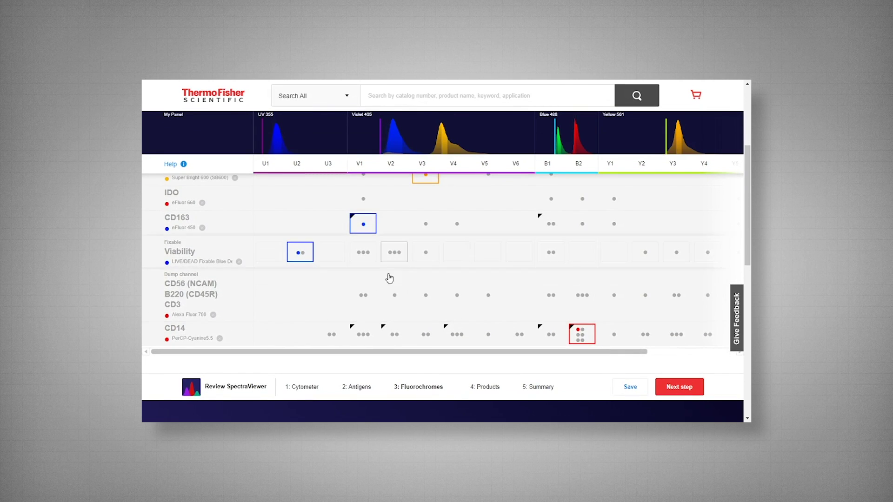
# Assign PerCP-Cyanine5.5 to CD14 in the Blue 488 B2 channel.
pyautogui.moveTo(575, 342)
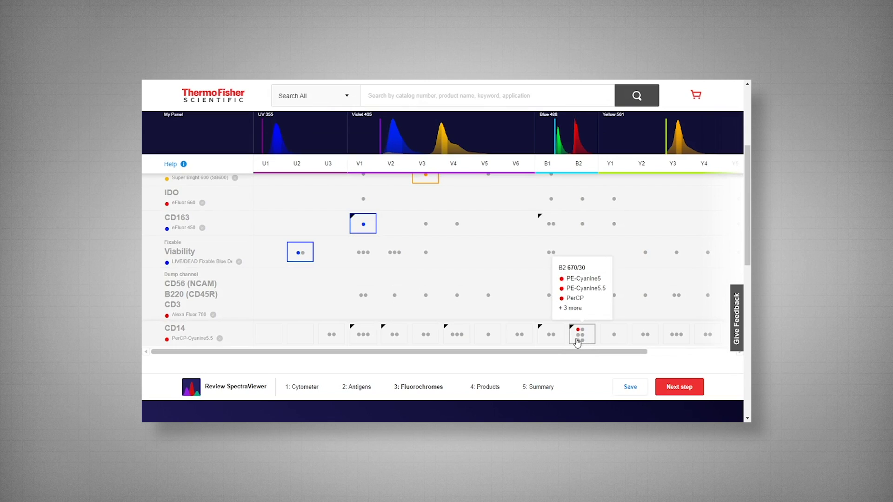
pyautogui.click(575, 341)
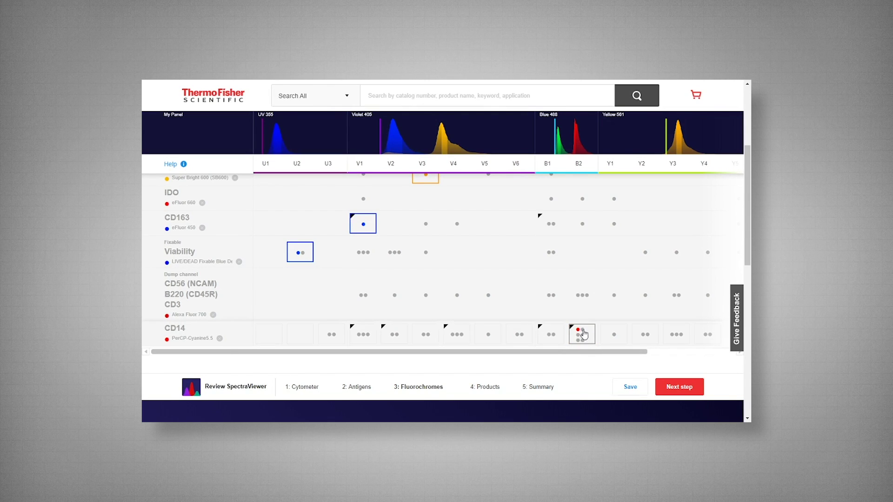
pyautogui.moveTo(580, 342)
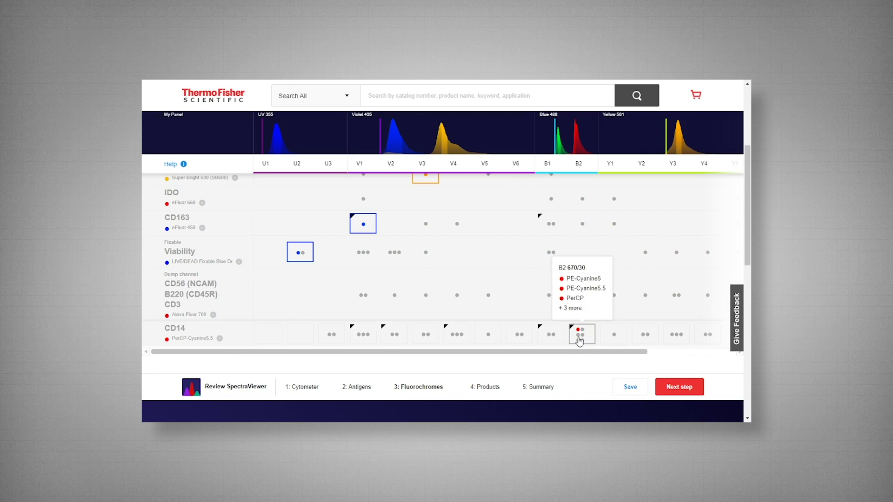
pyautogui.click(575, 333)
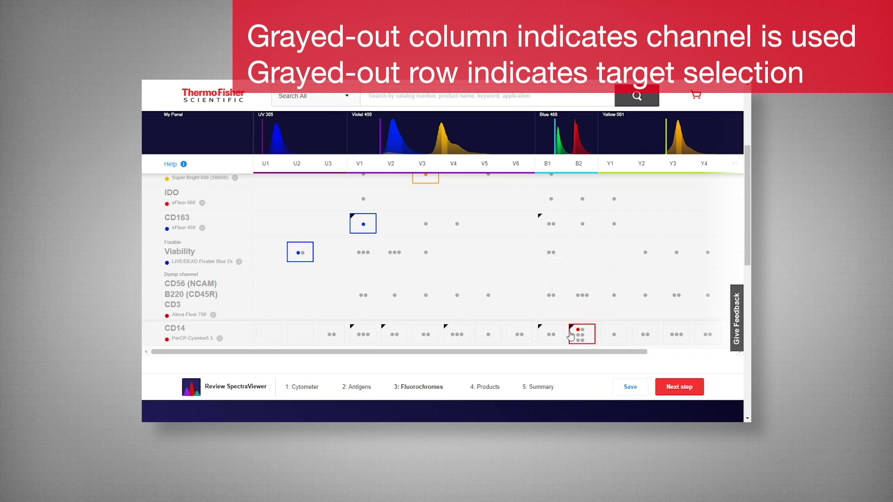
pyautogui.click(575, 331)
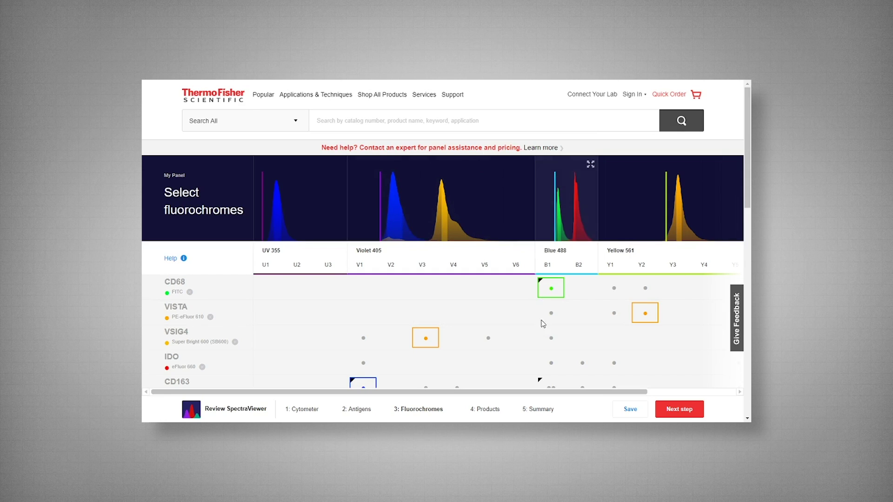
# Toggle FITC off and on for CD68 in B1 530/30, leaving FITC assigned.
pyautogui.click(549, 288)
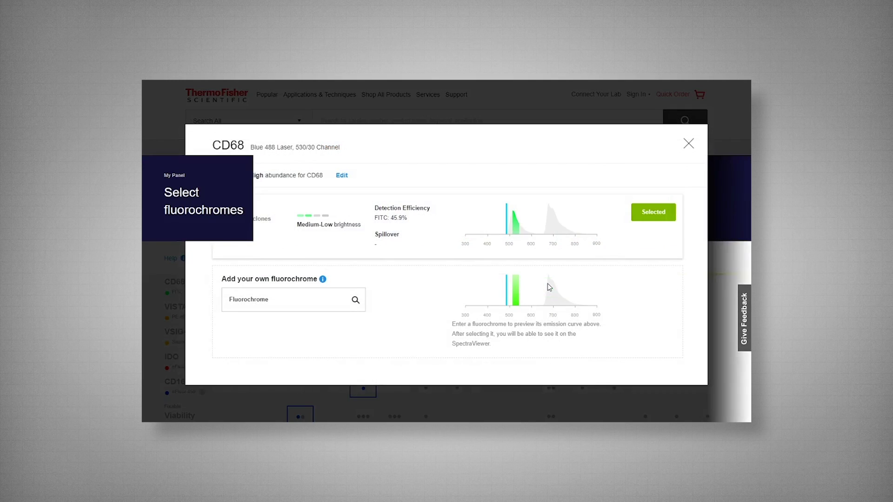
pyautogui.click(661, 216)
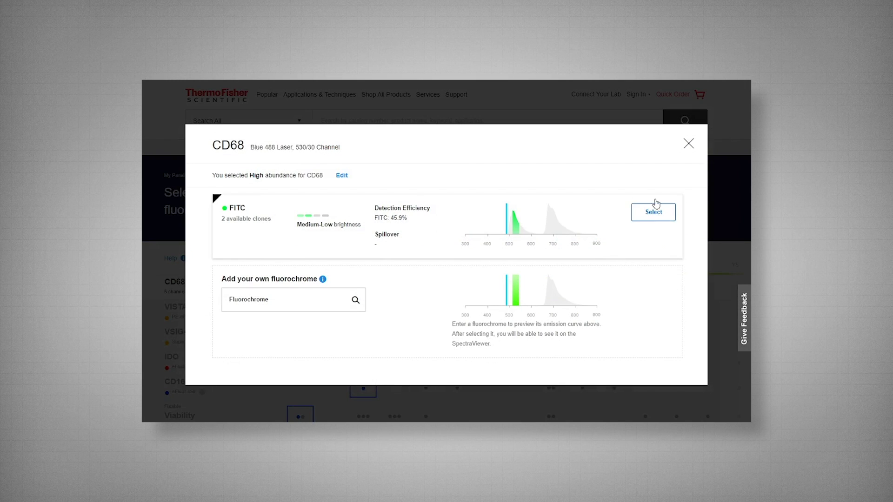
pyautogui.click(689, 145)
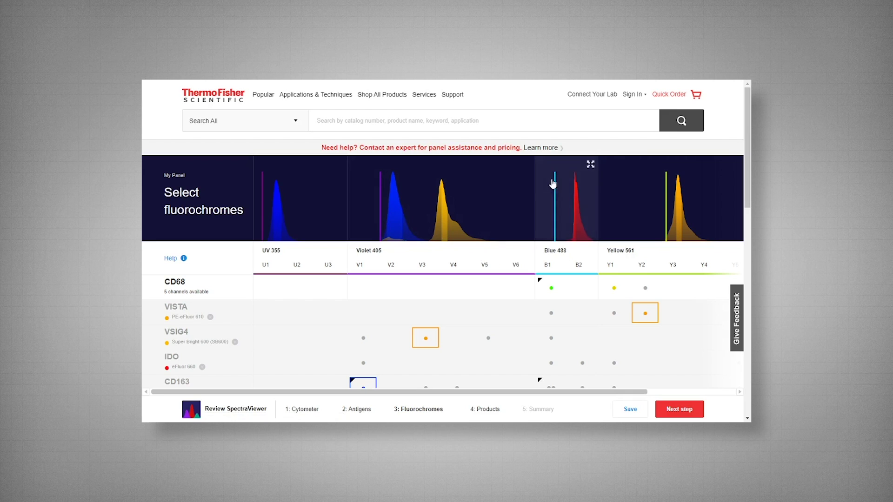
pyautogui.click(549, 294)
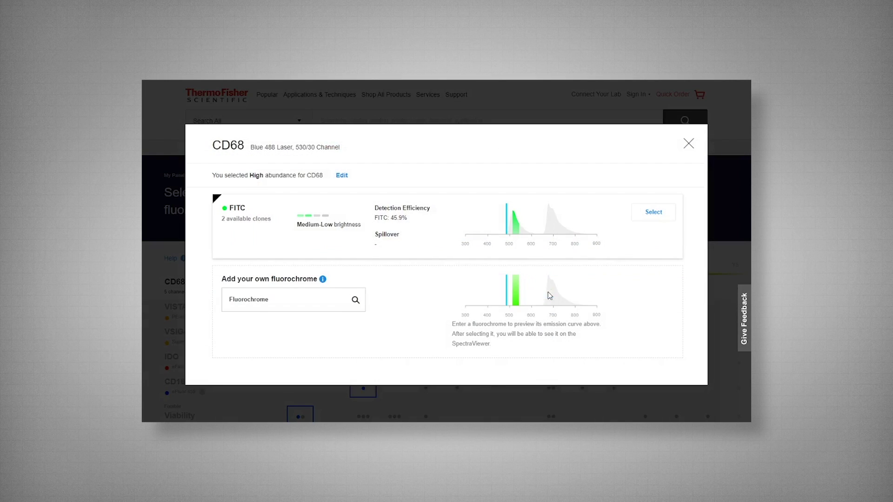
pyautogui.click(653, 213)
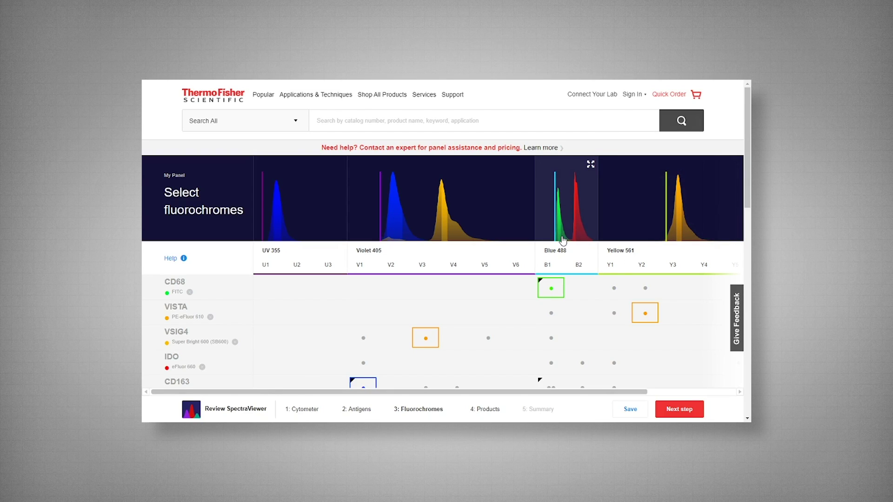
pyautogui.click(552, 289)
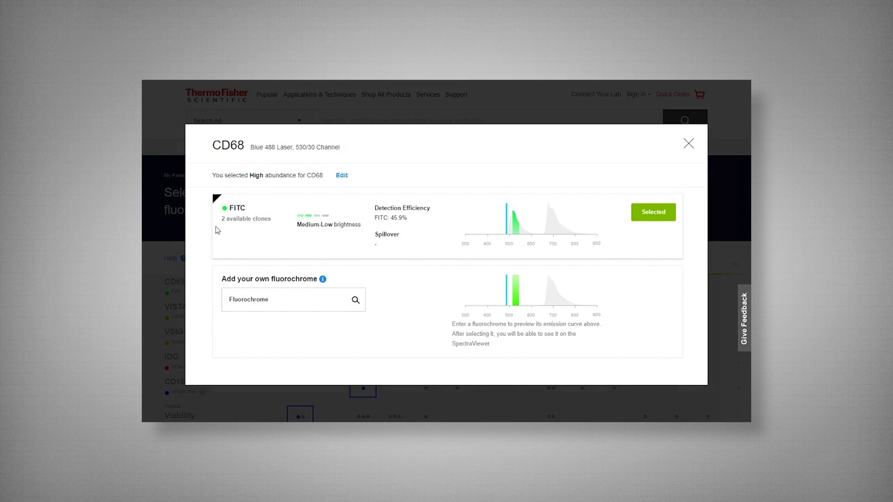
pyautogui.moveTo(259, 219)
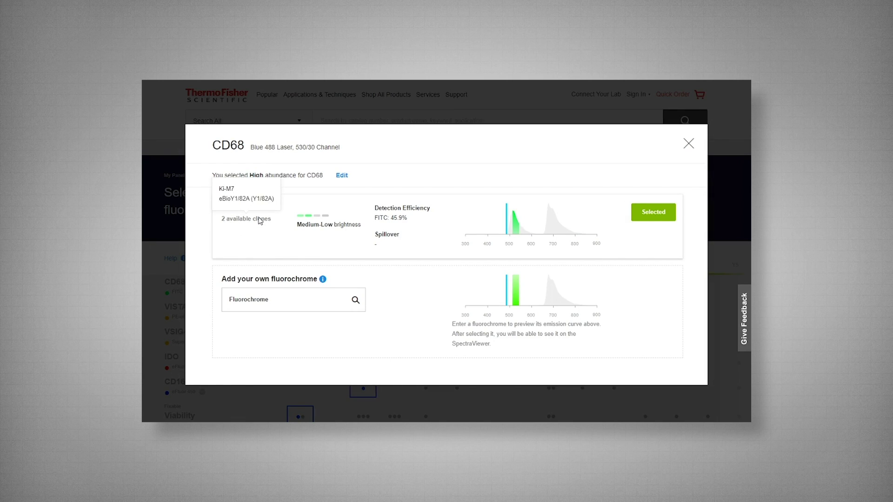
pyautogui.click(649, 221)
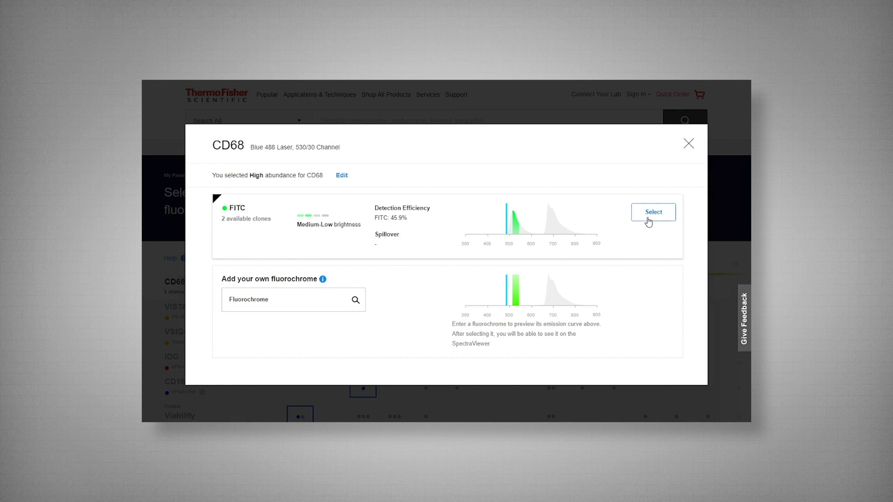
pyautogui.click(653, 213)
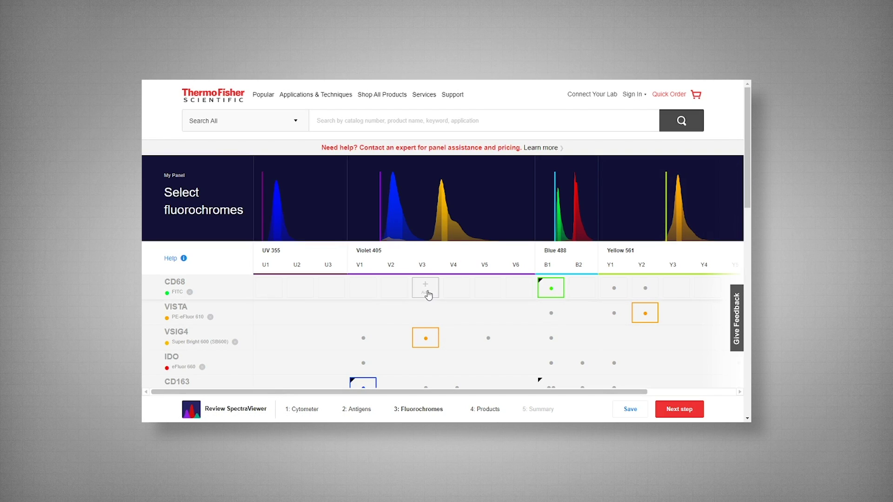
# Open the Full SpectraViewer and review UV, Violet, Blue, Yellow and Red laser spectra and spillover.
pyautogui.moveTo(426, 294)
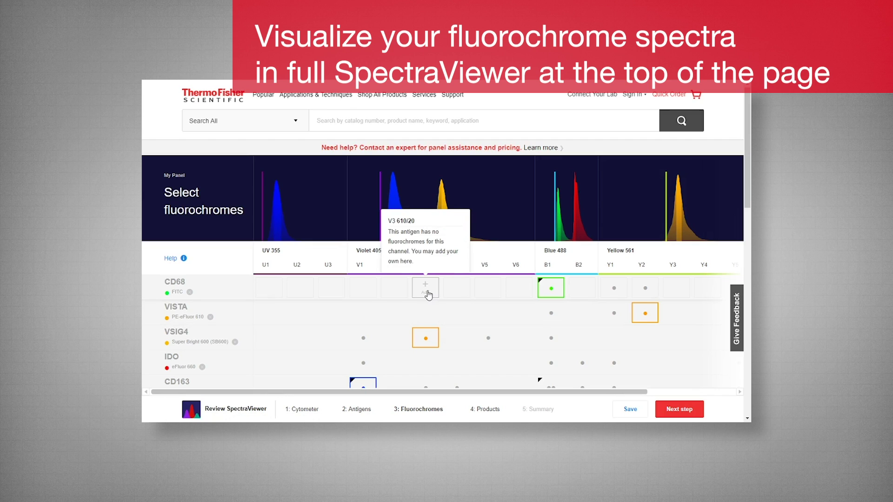
pyautogui.moveTo(312, 204)
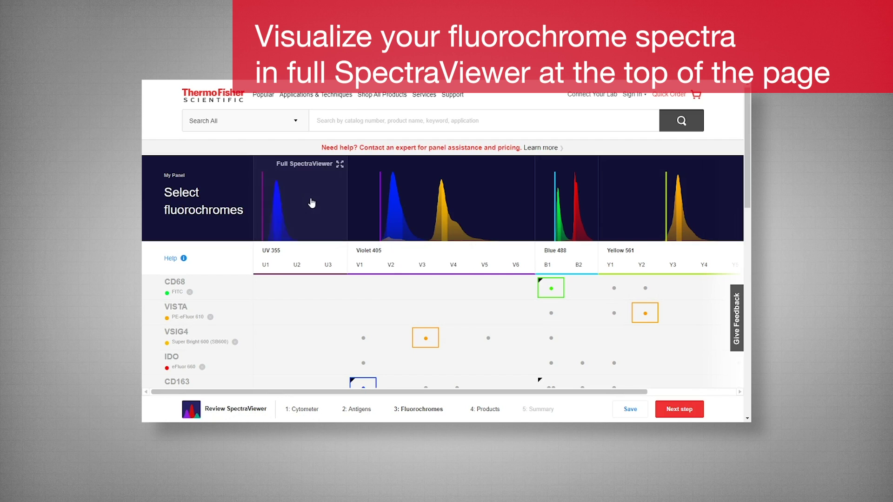
pyautogui.click(315, 202)
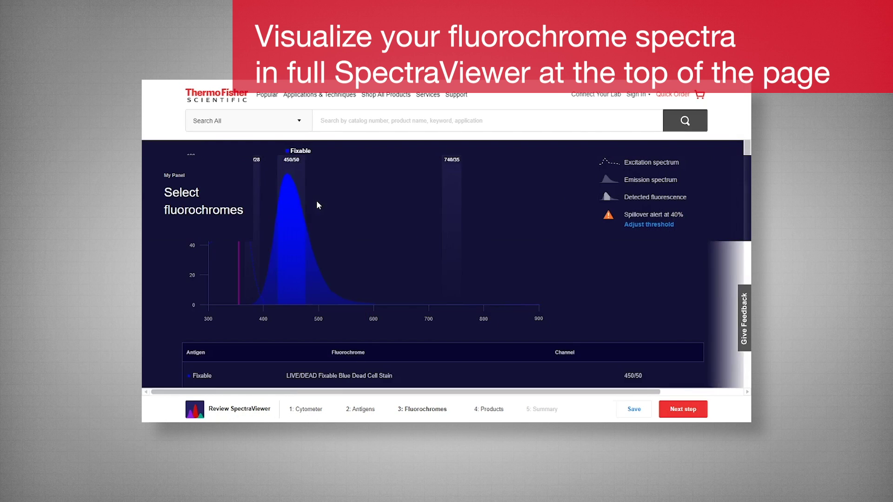
pyautogui.scroll(-7, 477, 227)
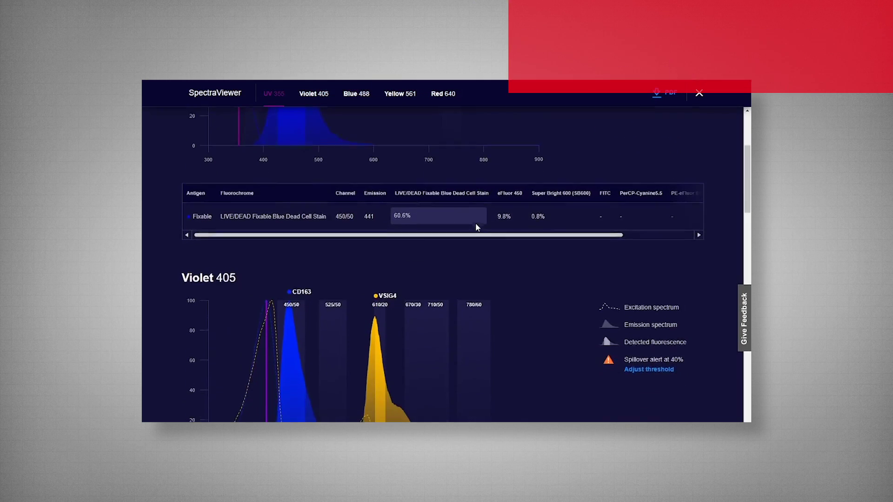
pyautogui.scroll(-8, 477, 227)
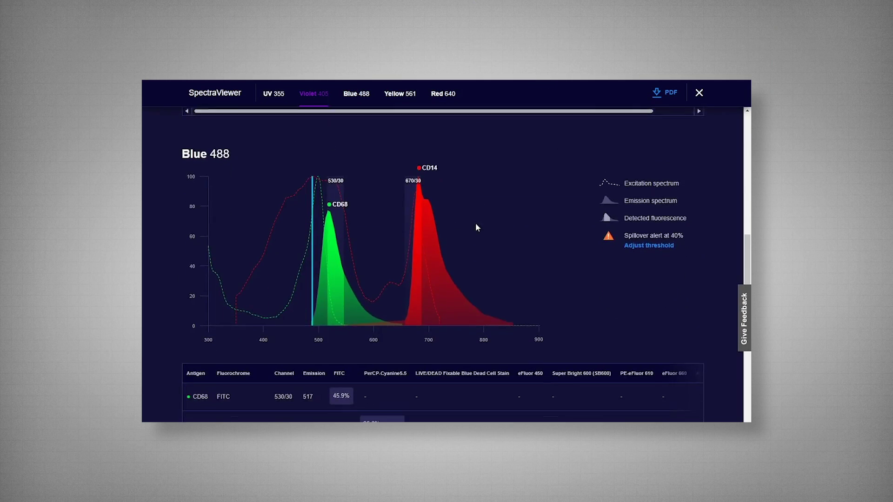
pyautogui.scroll(-8, 475, 222)
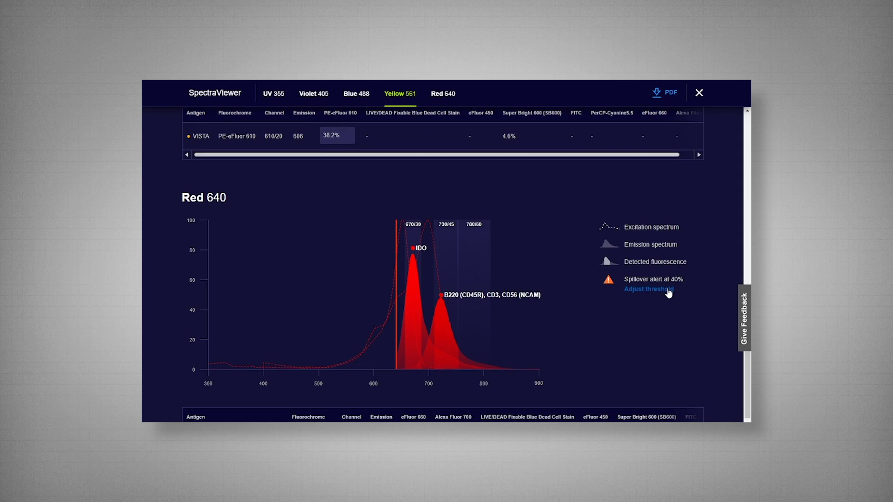
pyautogui.scroll(-1, 668, 292)
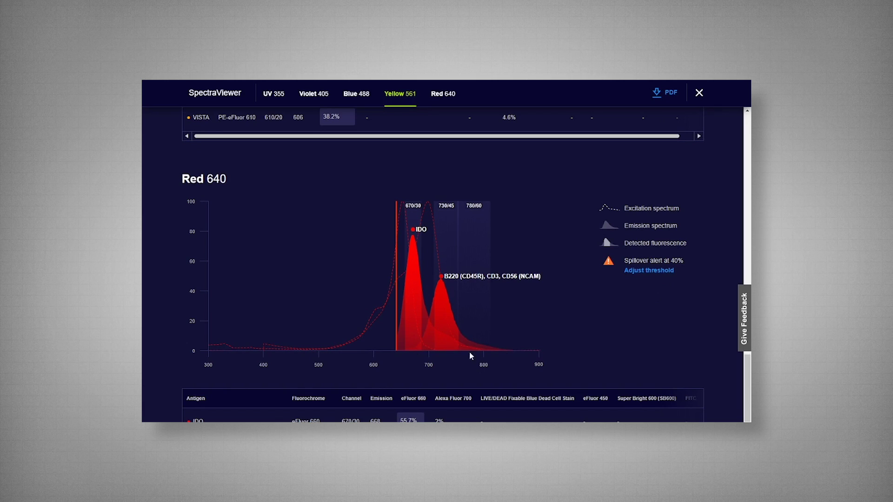
pyautogui.scroll(-1, 610, 311)
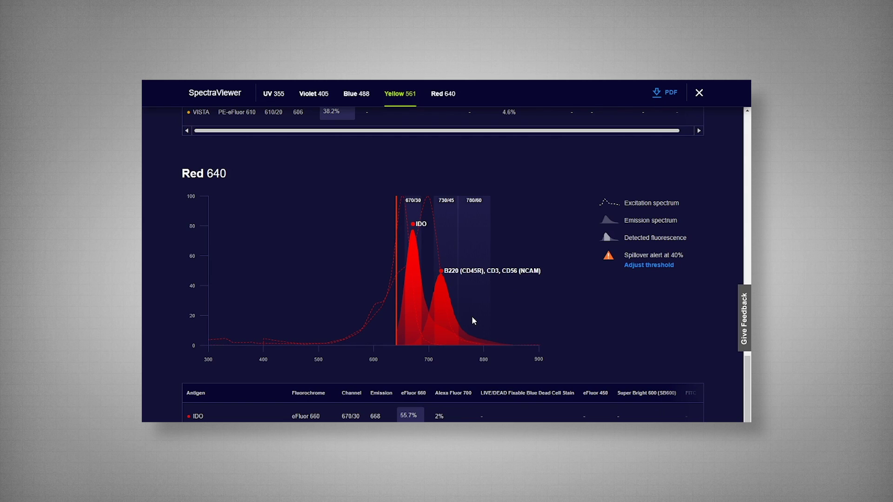
pyautogui.scroll(12, 472, 321)
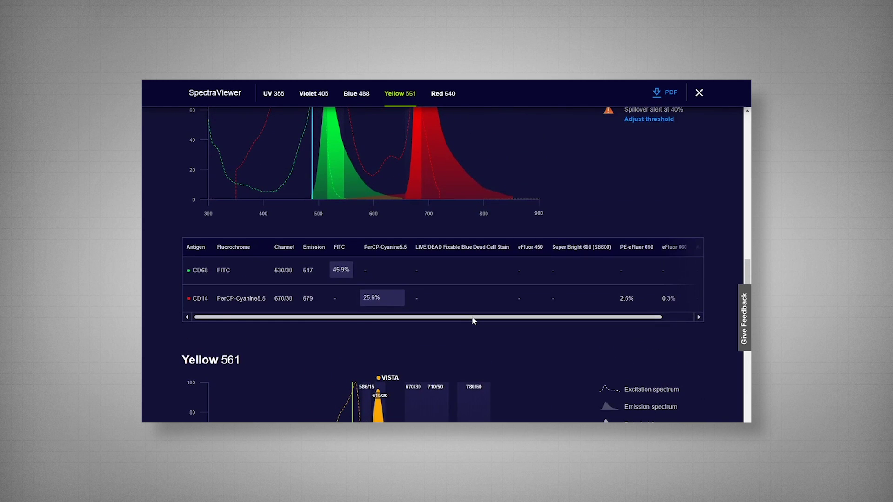
pyautogui.scroll(3, 473, 320)
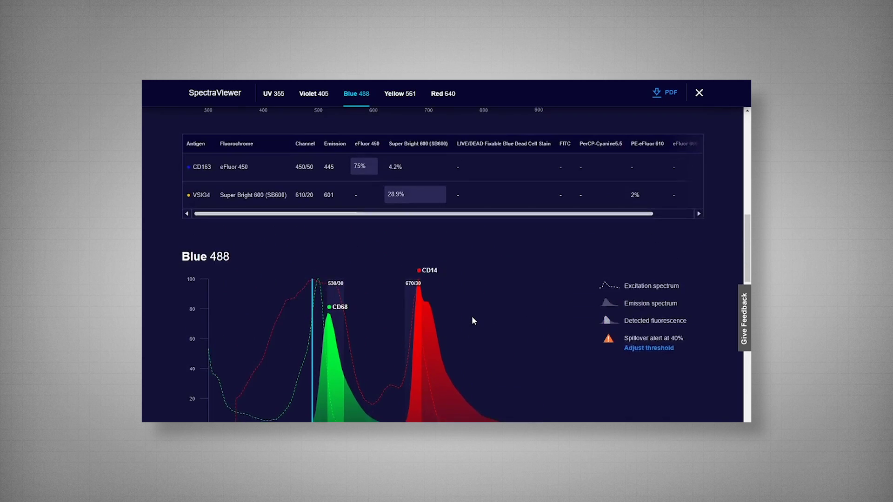
pyautogui.scroll(10, 473, 320)
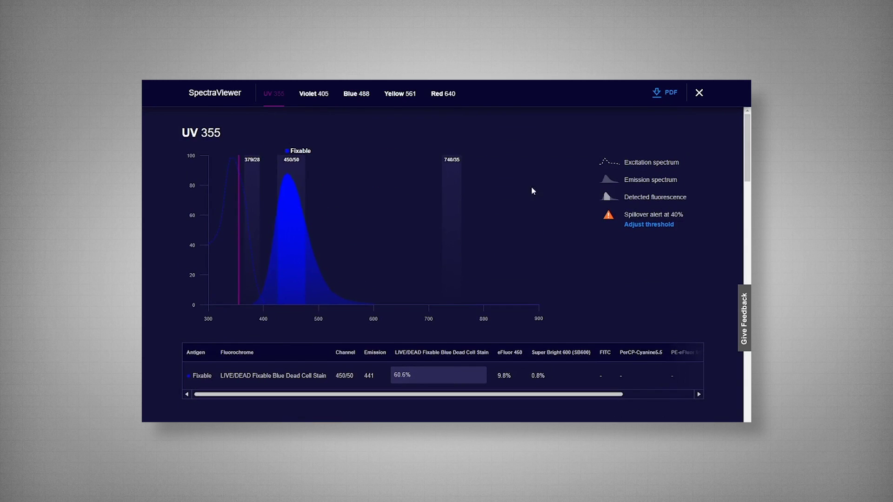
# Close the SpectraViewer and advance to Step 4 Products.
pyautogui.click(698, 95)
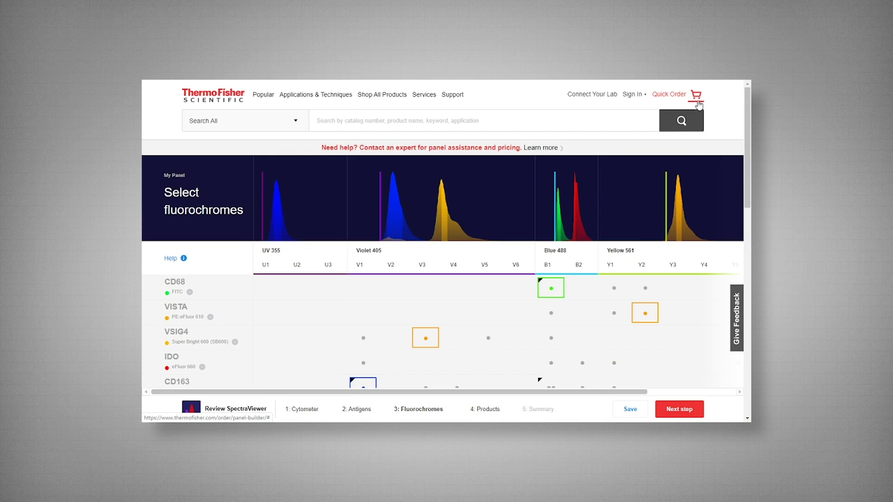
pyautogui.scroll(-5, 590, 264)
pyautogui.scroll(-2, 592, 269)
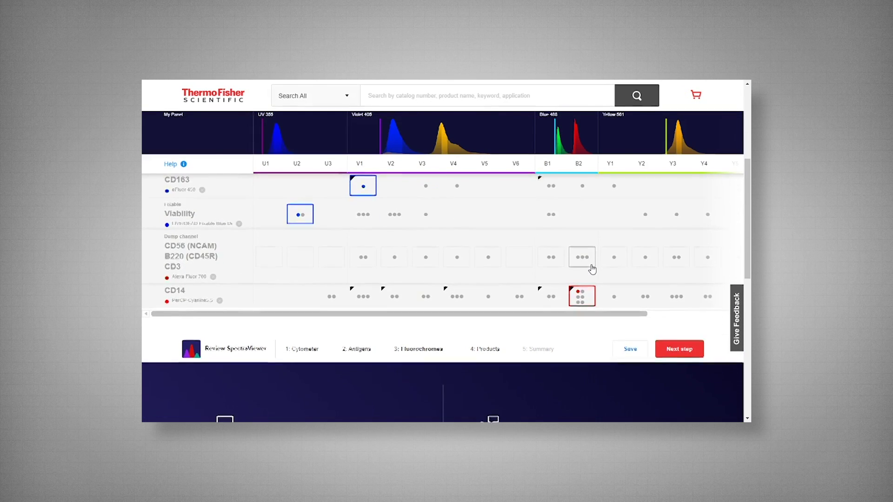
pyautogui.moveTo(592, 269)
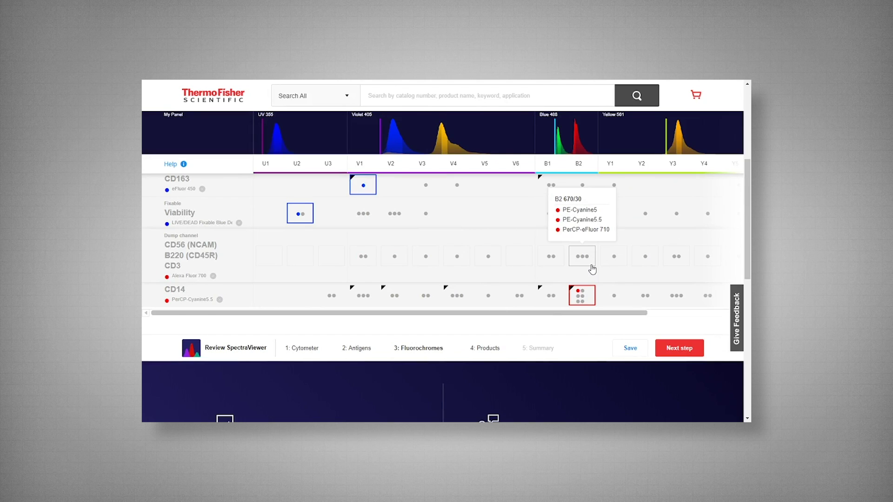
pyautogui.click(685, 350)
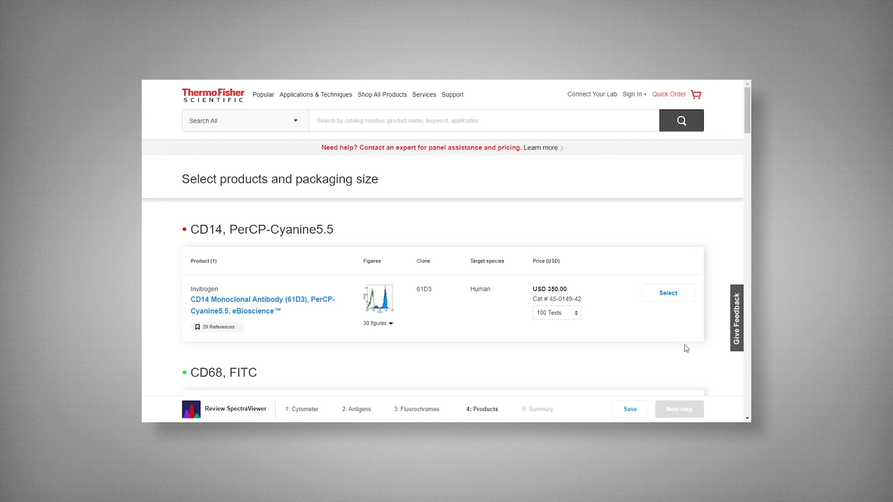
# Select the CD14 61D3 PerCP-Cyanine5.5 and CD68 eBioY1/82A FITC products.
pyautogui.scroll(-1, 686, 349)
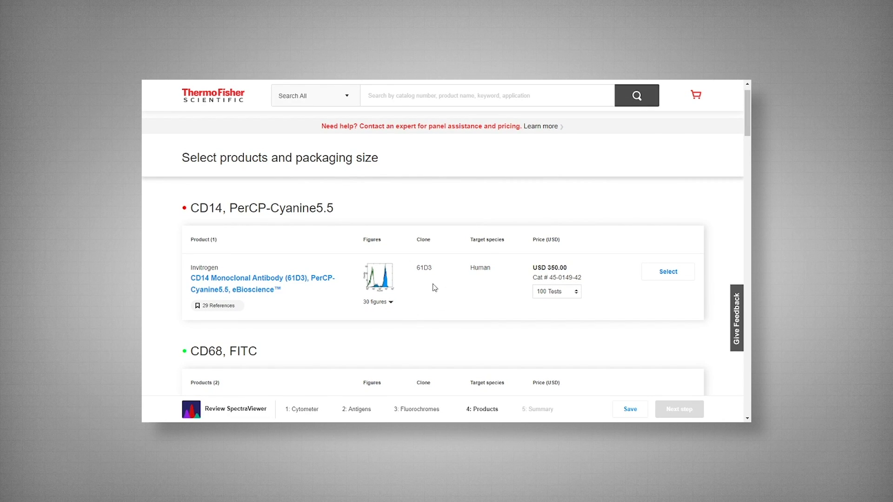
pyautogui.click(669, 273)
pyautogui.scroll(-4, 679, 246)
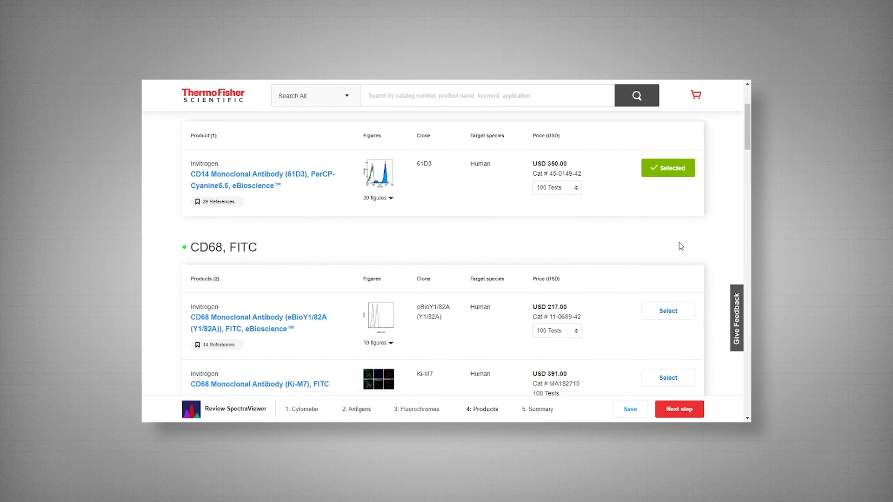
pyautogui.scroll(-1, 680, 247)
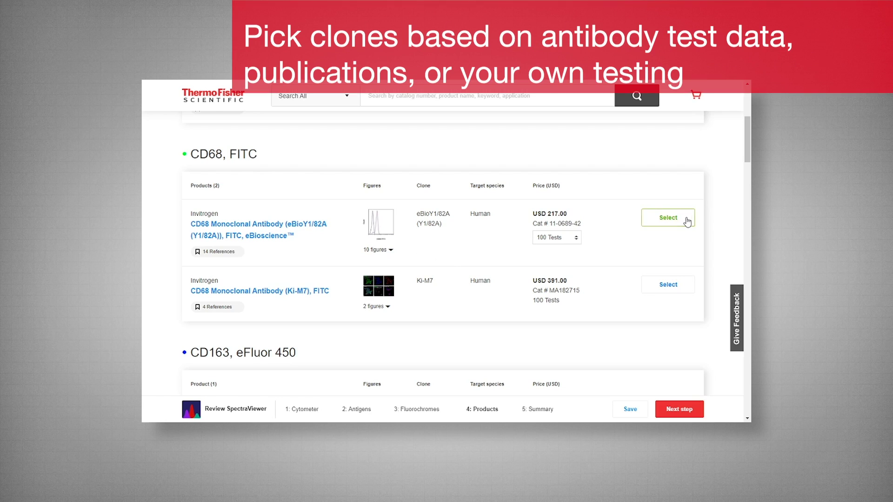
pyautogui.click(686, 220)
pyautogui.scroll(-4, 686, 221)
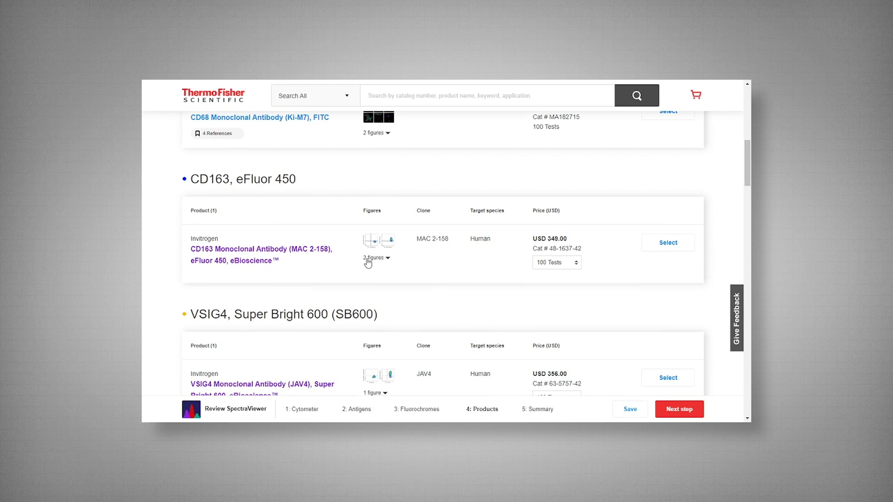
pyautogui.click(383, 263)
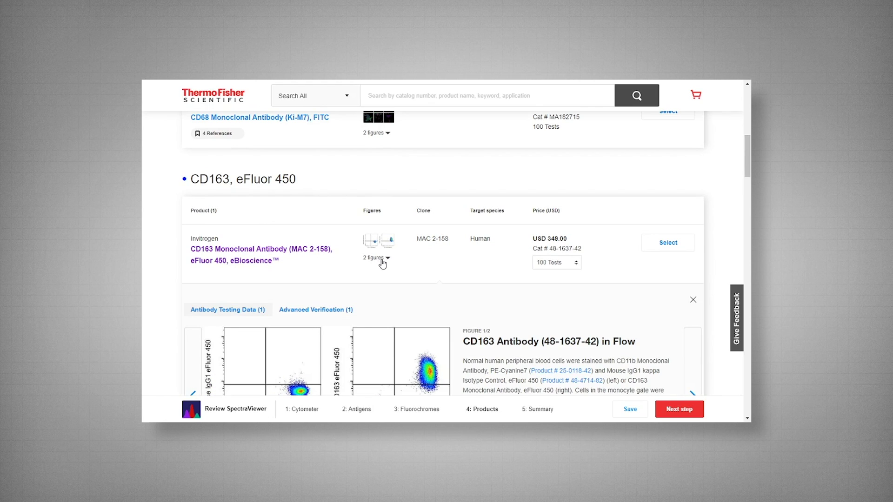
pyautogui.scroll(-3, 527, 269)
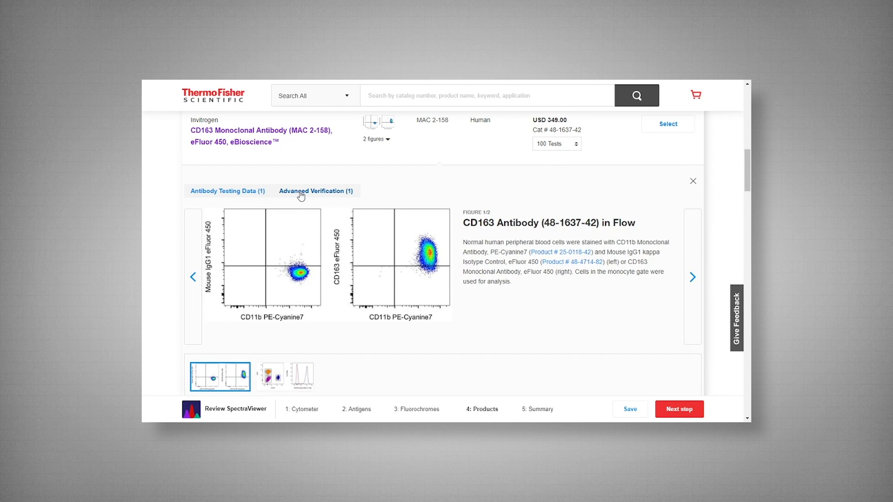
pyautogui.click(300, 194)
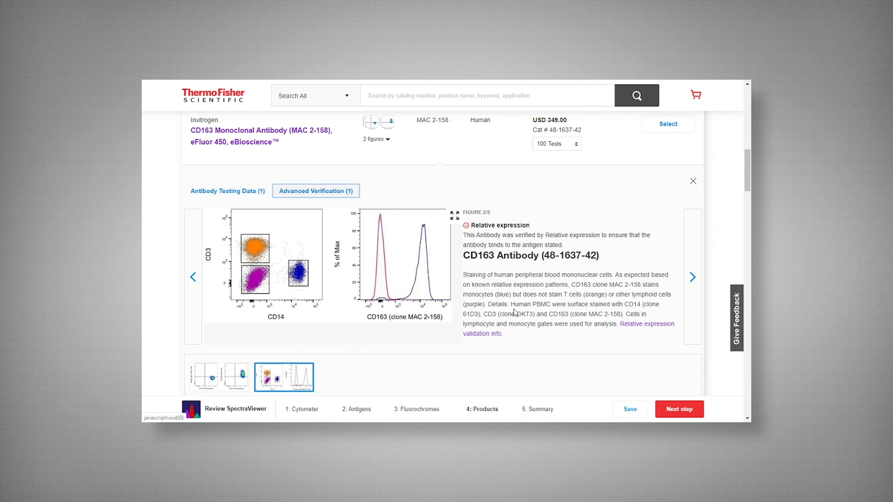
pyautogui.scroll(1, 629, 308)
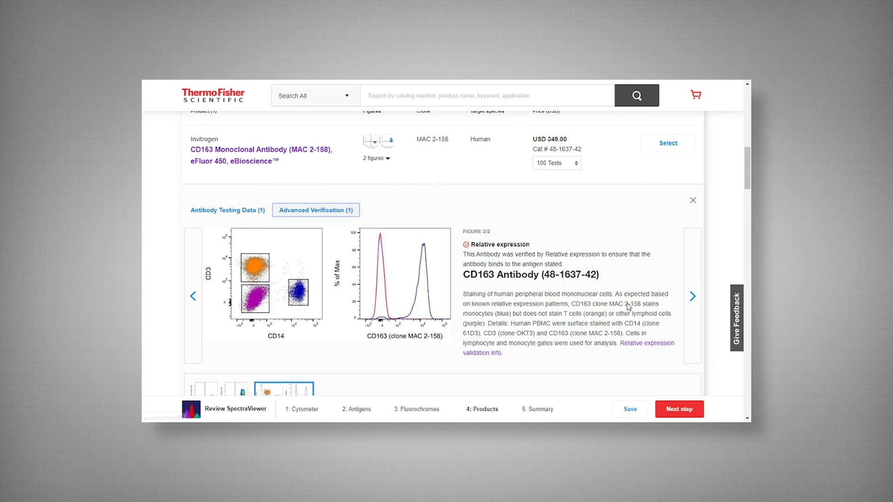
pyautogui.click(693, 205)
# Select the CD163 eFluor 450, VSIG4 Super Bright 600 and IDO eFluor 660 product rows.
pyautogui.scroll(2, 670, 222)
pyautogui.scroll(1, 669, 222)
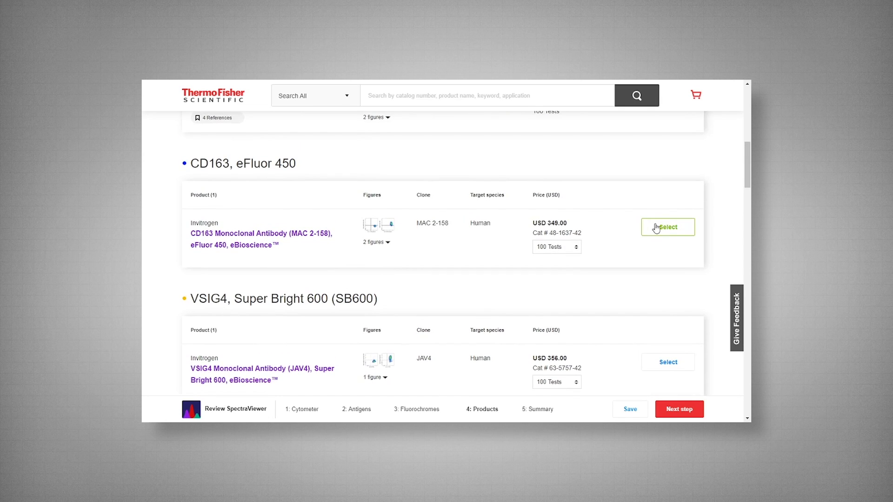
pyautogui.click(673, 233)
pyautogui.scroll(-3, 645, 259)
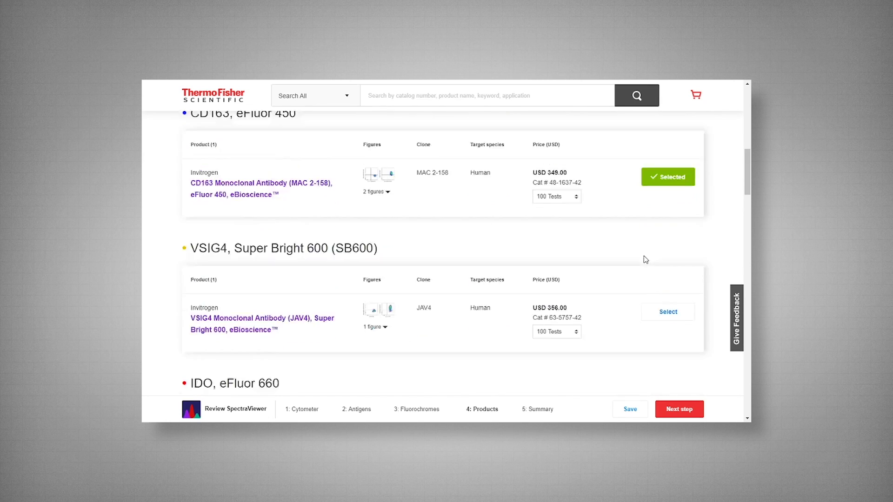
pyautogui.click(664, 232)
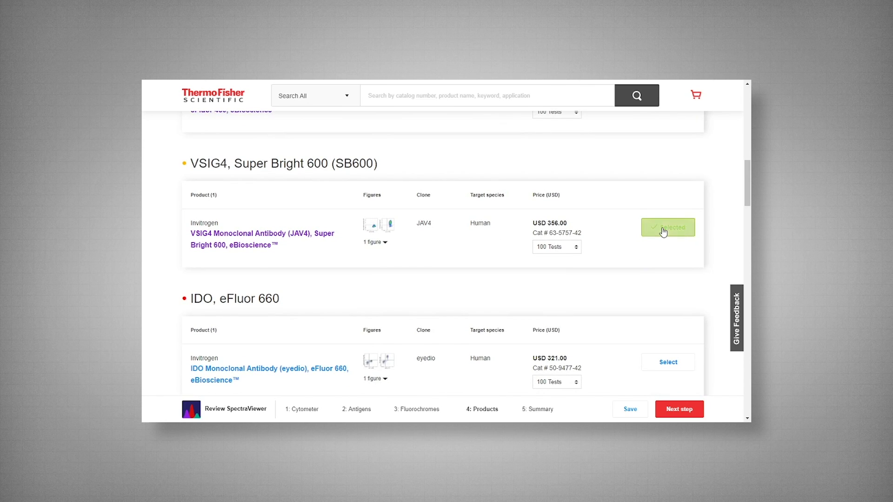
pyautogui.scroll(-3, 663, 235)
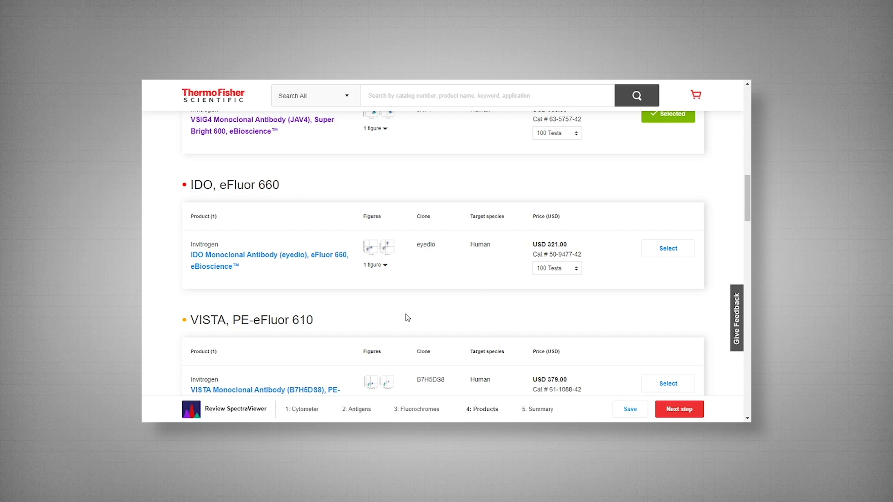
pyautogui.click(661, 250)
pyautogui.scroll(-3, 656, 214)
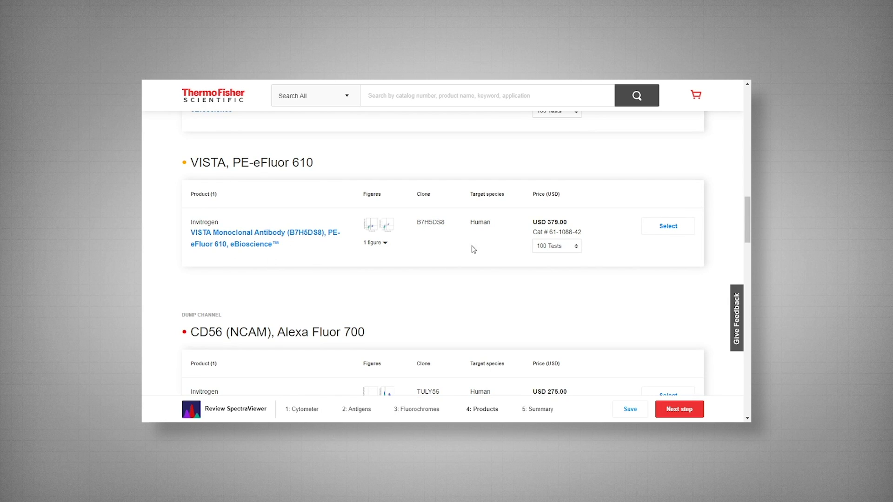
# Select the VISTA PE-eFluor 610, CD56 and B220 Alexa Fluor 700 products.
pyautogui.click(679, 227)
pyautogui.scroll(-5, 617, 198)
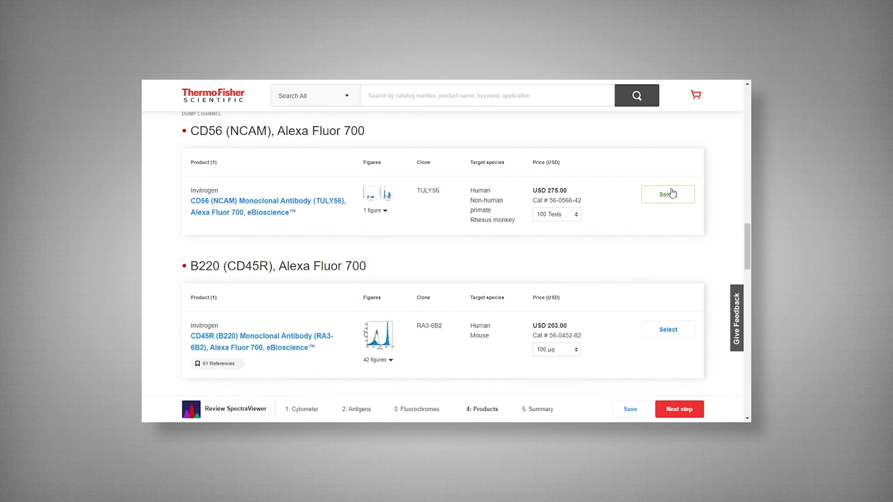
pyautogui.click(675, 198)
pyautogui.scroll(-2, 618, 223)
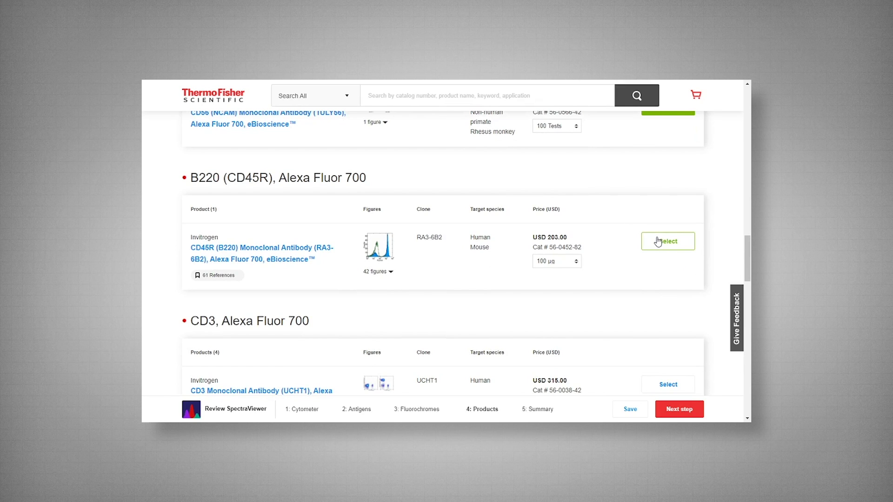
pyautogui.click(658, 242)
# Select the CD3 OKT3 Alexa Fluor 700 product and the 400-assay LIVE/DEAD kit.
pyautogui.scroll(-2, 628, 188)
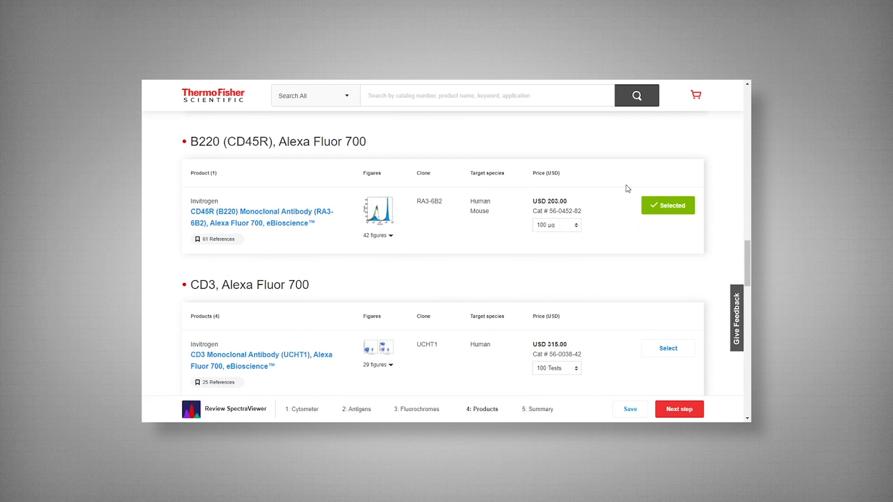
pyautogui.scroll(-5, 628, 189)
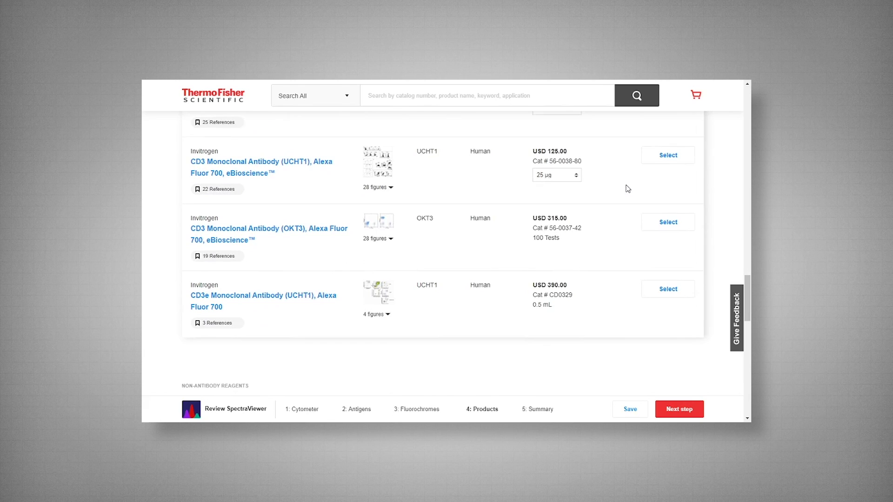
pyautogui.scroll(-1, 628, 188)
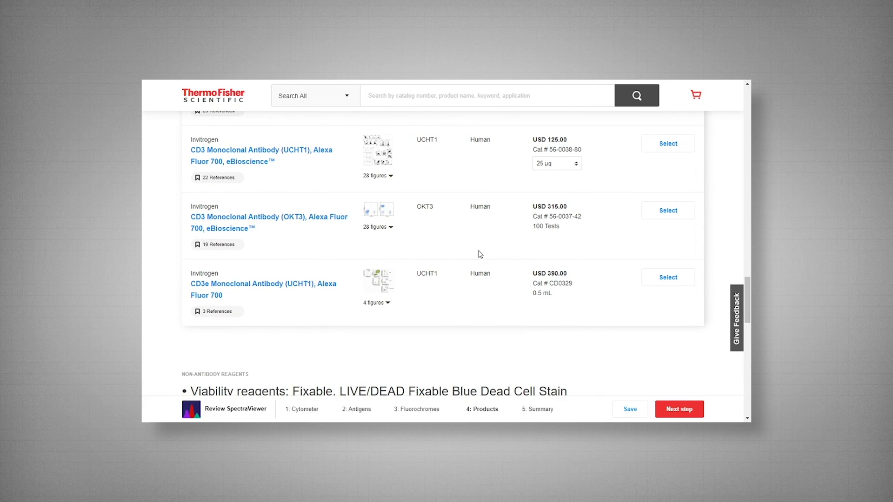
pyautogui.click(668, 212)
pyautogui.scroll(-5, 609, 242)
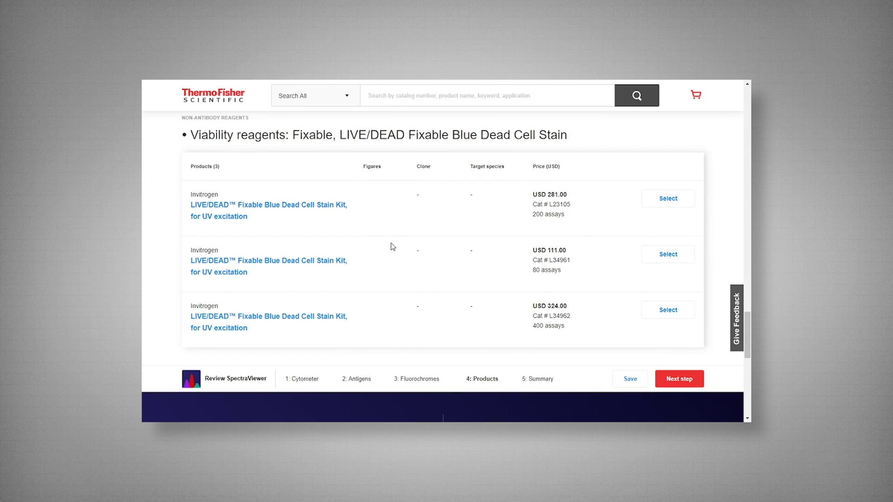
pyautogui.click(656, 317)
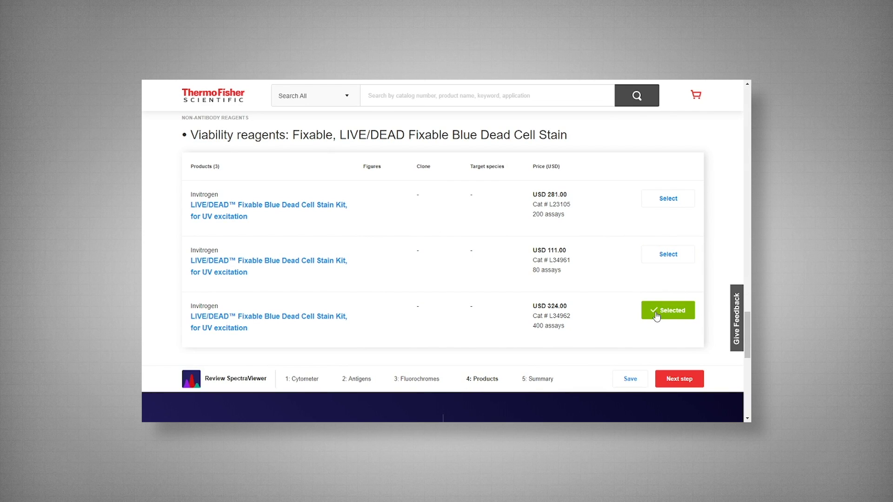
pyautogui.scroll(-2, 631, 274)
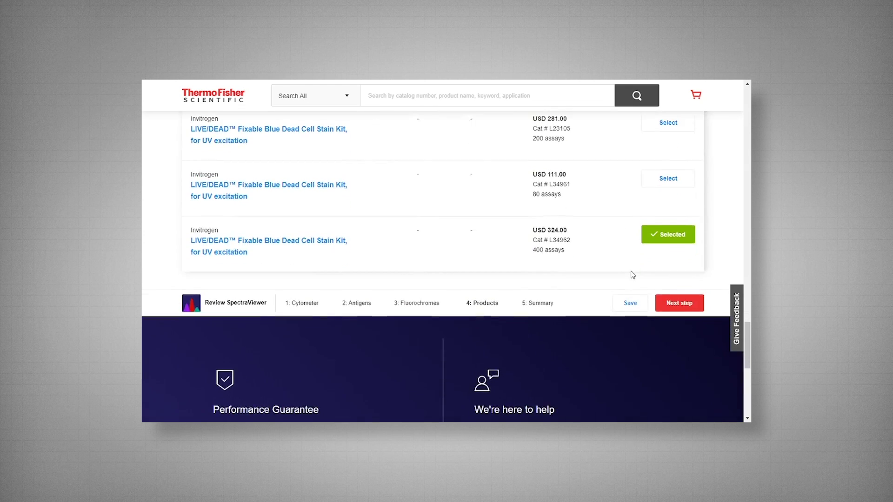
pyautogui.click(676, 303)
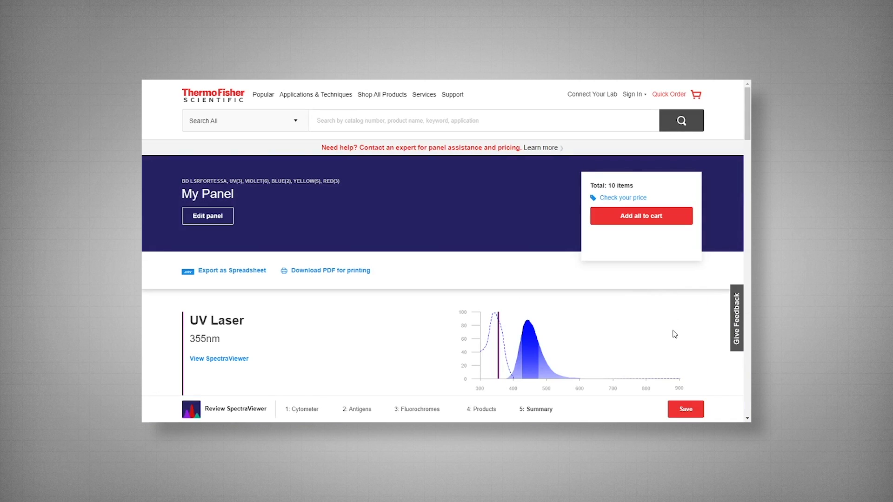
pyautogui.scroll(-2, 417, 294)
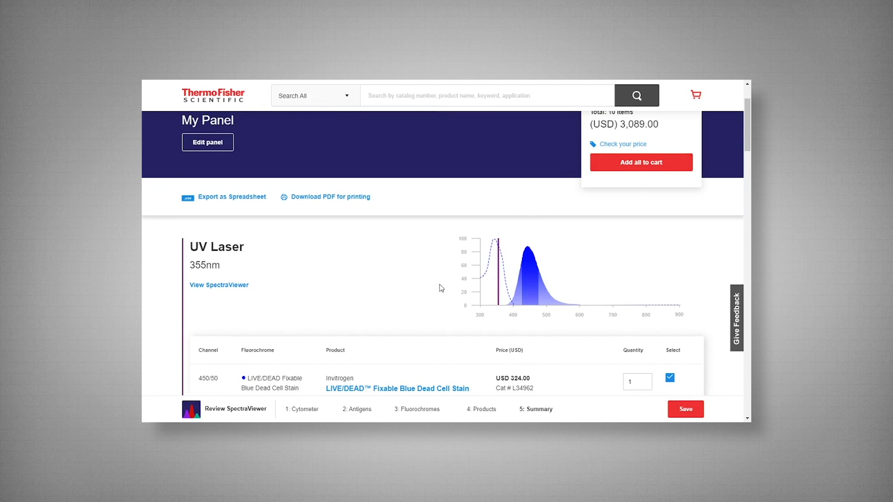
pyautogui.scroll(2, 441, 288)
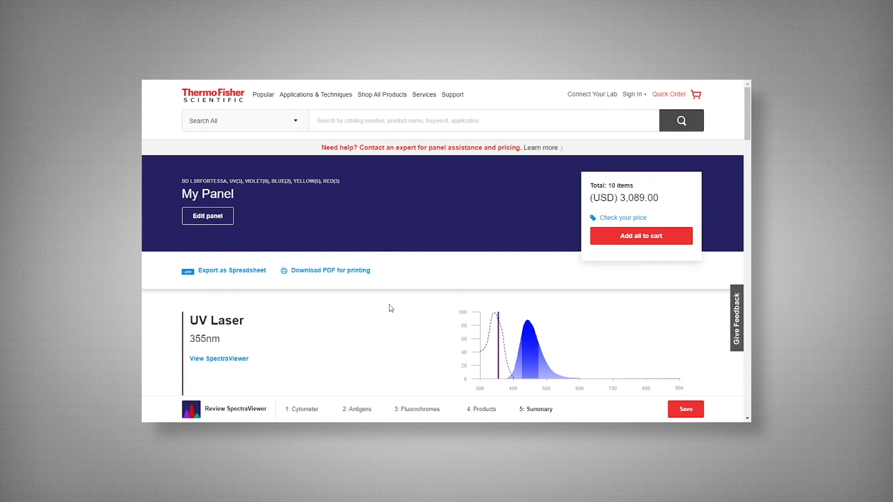
pyautogui.scroll(-4, 450, 249)
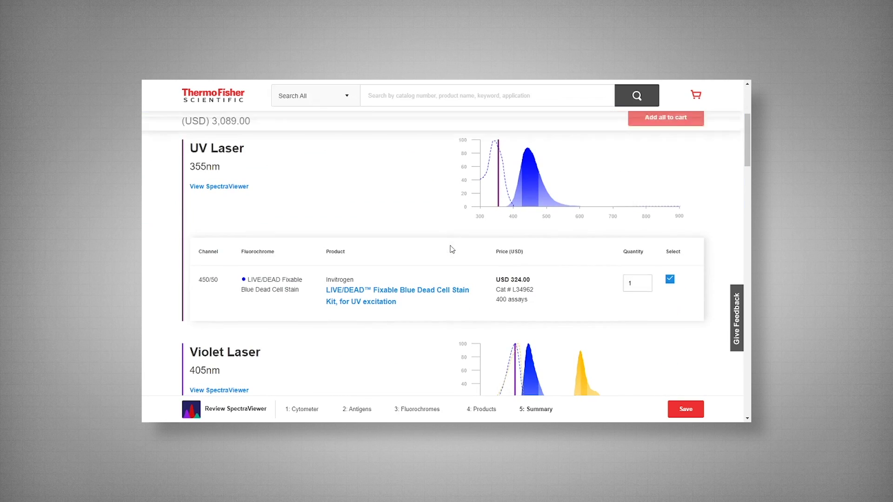
# Rename the default panel to 'Mac Panel', enter the creator's name, and save it as a new panel.
pyautogui.click(686, 410)
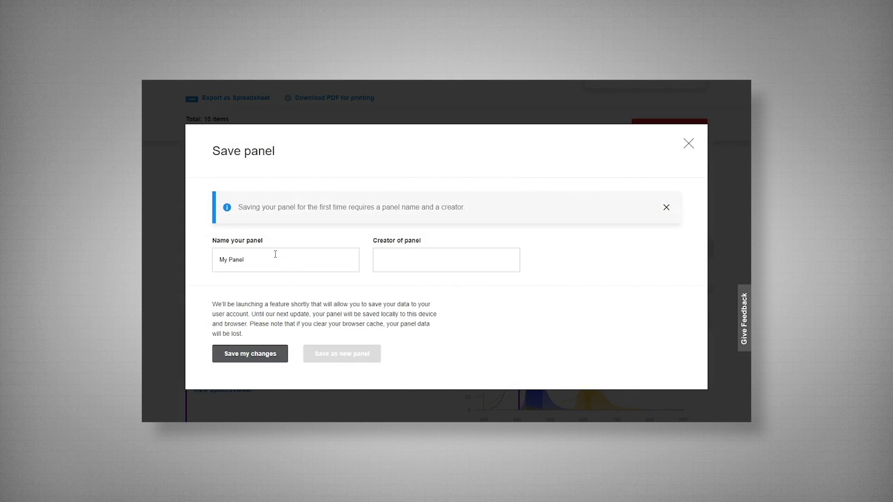
pyautogui.moveTo(275, 254); pyautogui.dragTo(167, 243)
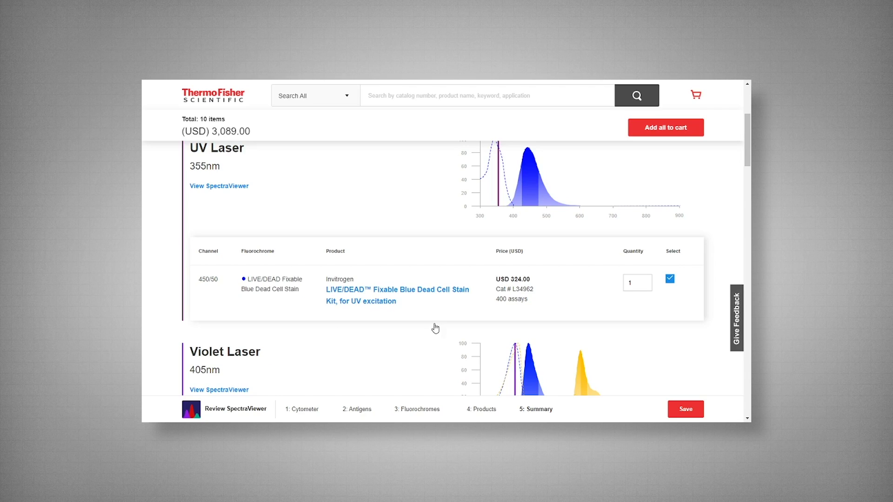
pyautogui.click(684, 409)
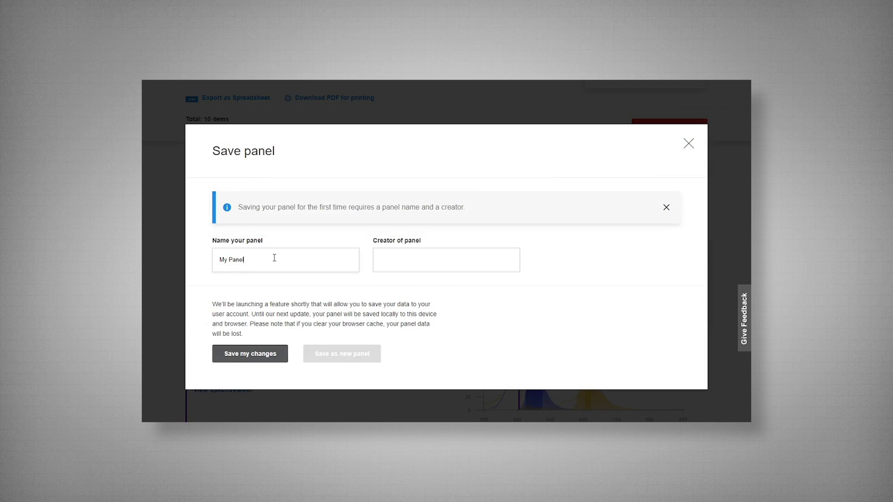
pyautogui.moveTo(274, 258); pyautogui.dragTo(190, 257)
pyautogui.write('Mac Panel')
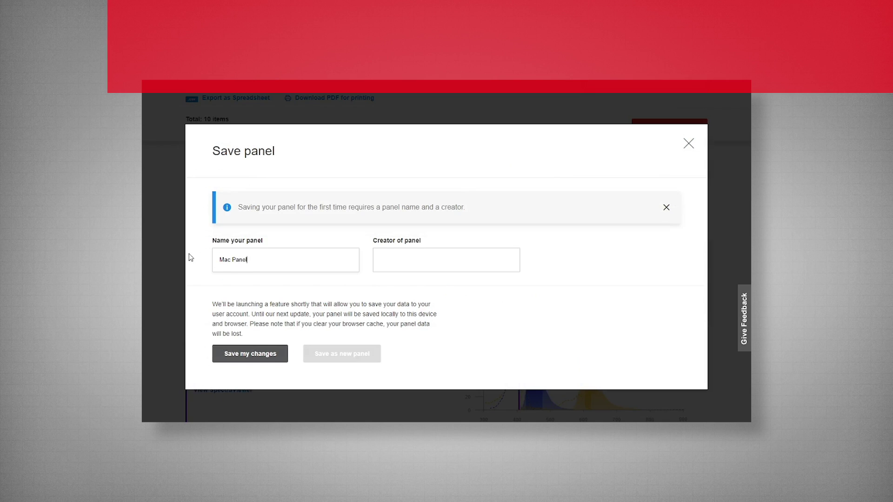
pyautogui.click(440, 266)
pyautogui.write('Nathalie')
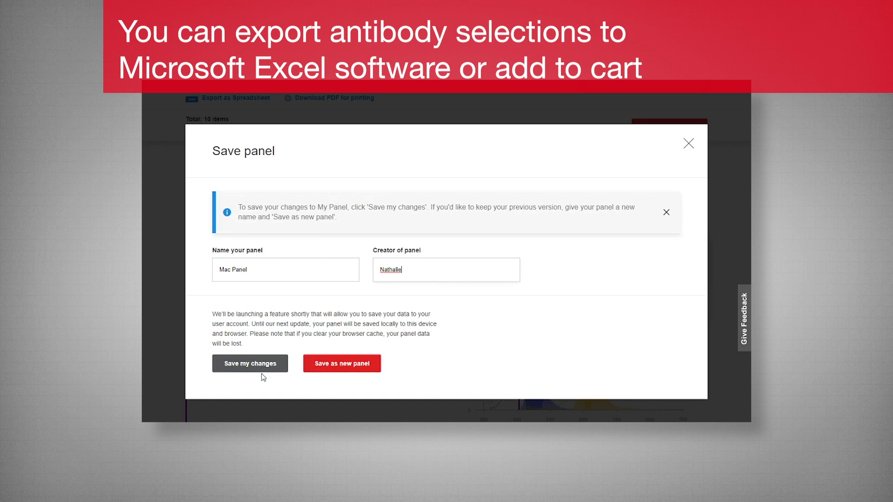
pyautogui.click(336, 364)
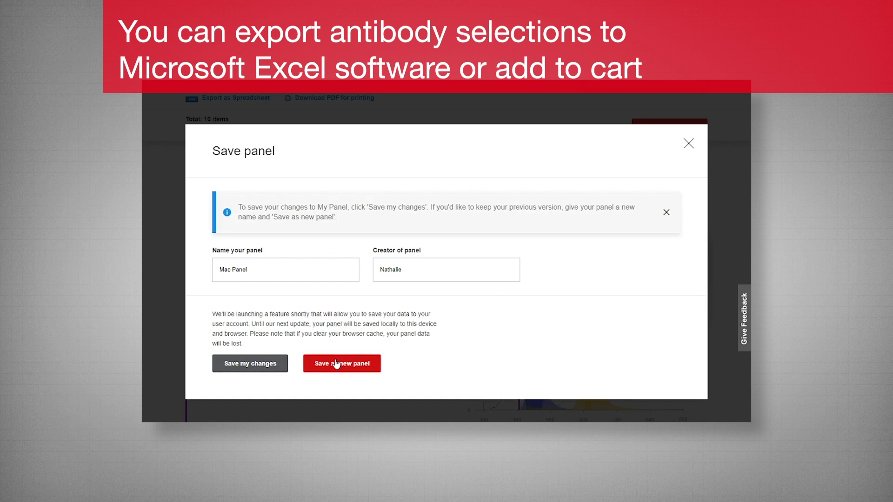
pyautogui.scroll(-7, 683, 335)
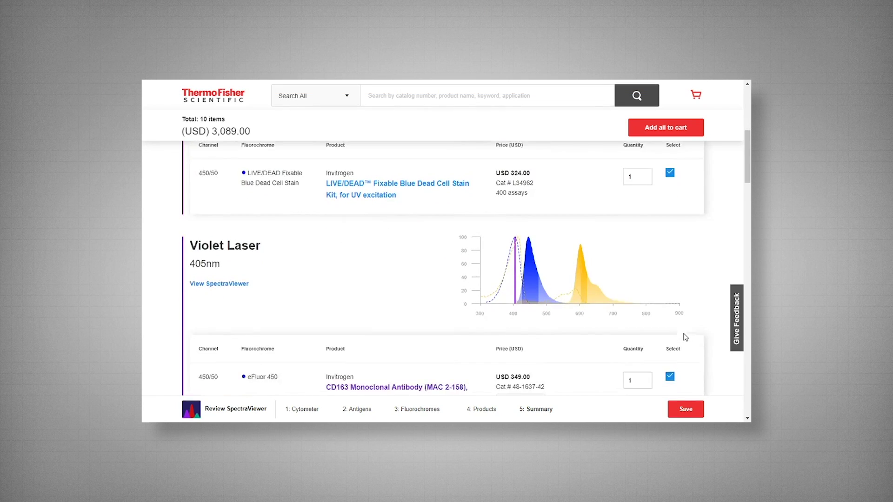
pyautogui.scroll(-10, 685, 336)
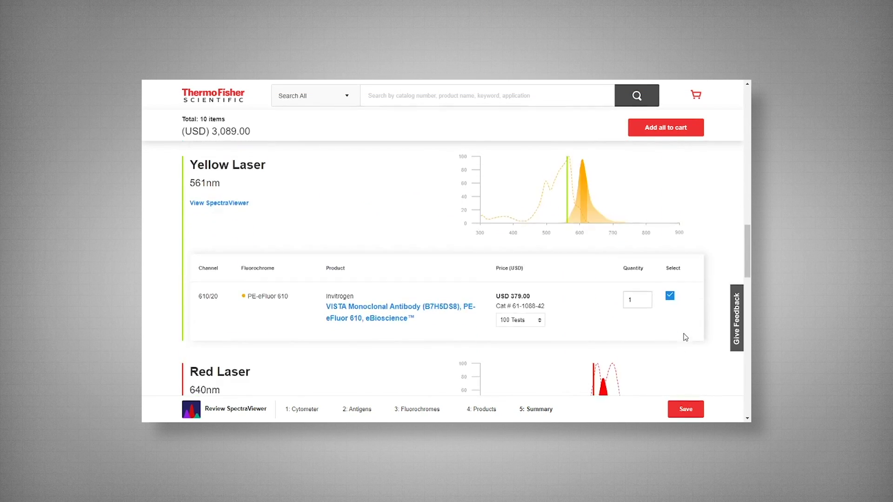